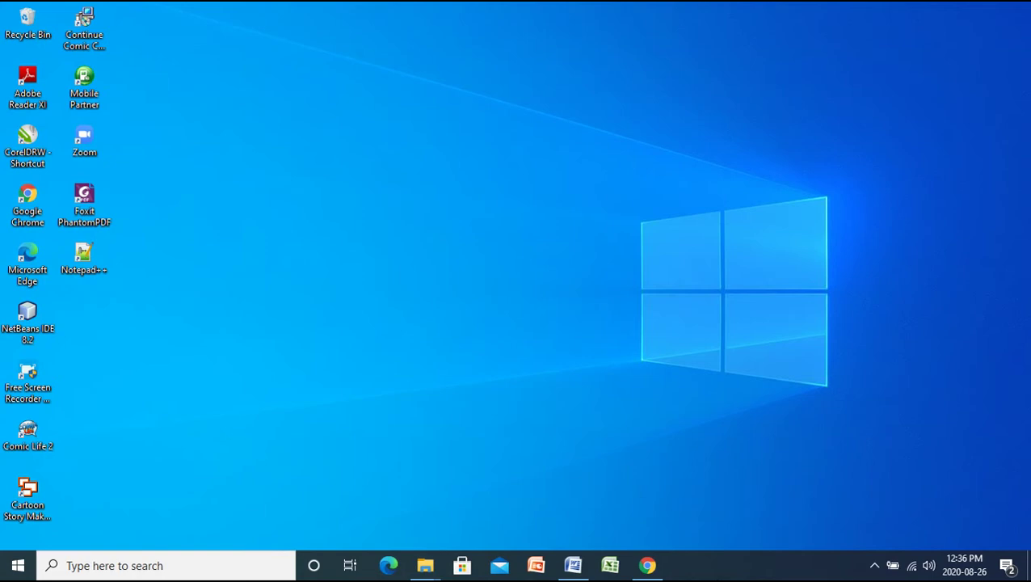
# Switch to the open Word document and insert a page break after the end of the last paragraph.
pyautogui.click(573, 565)
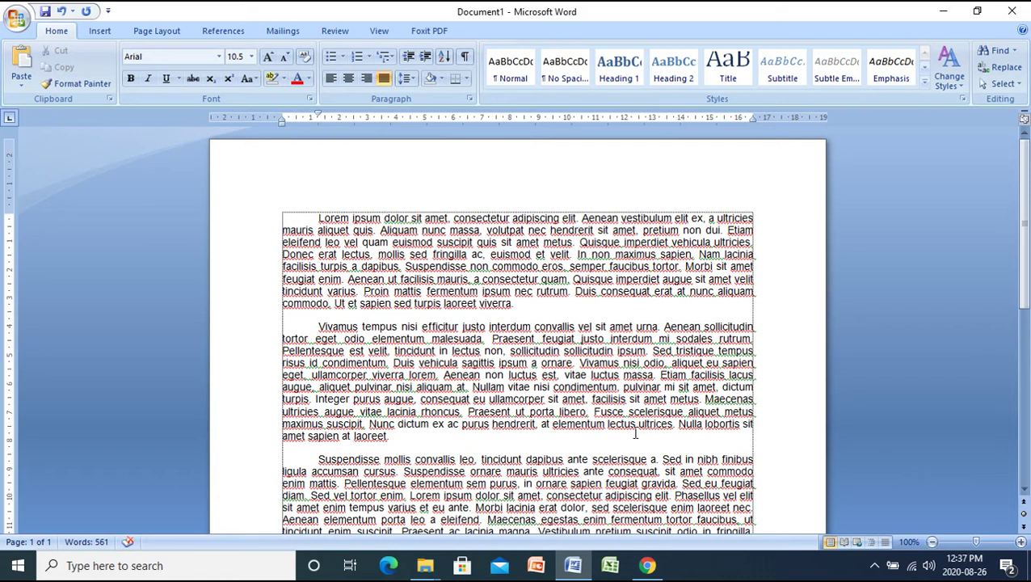
pyautogui.click(1025, 283)
pyautogui.moveTo(1025, 283); pyautogui.dragTo(1026, 425)
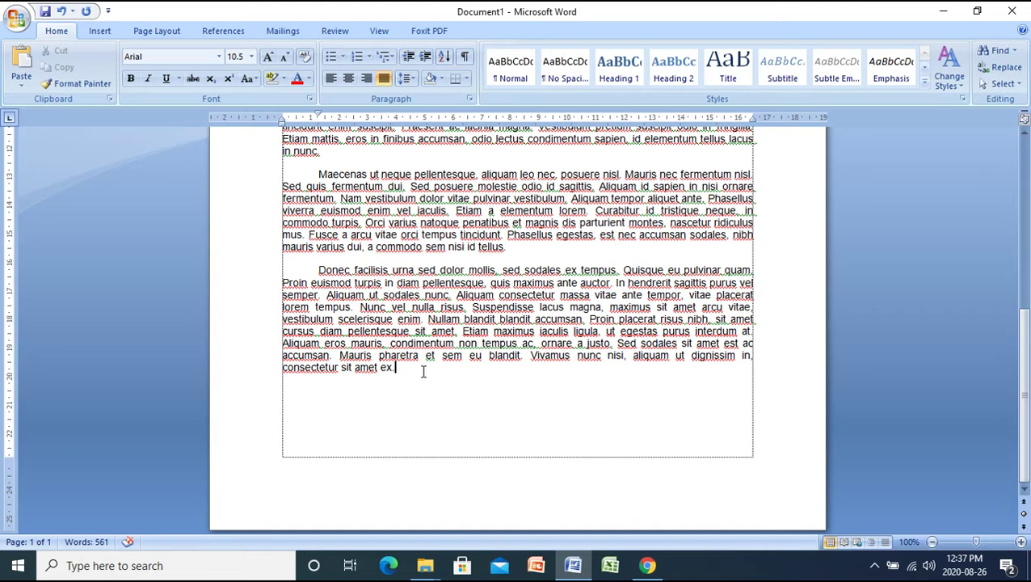
pyautogui.click(100, 33)
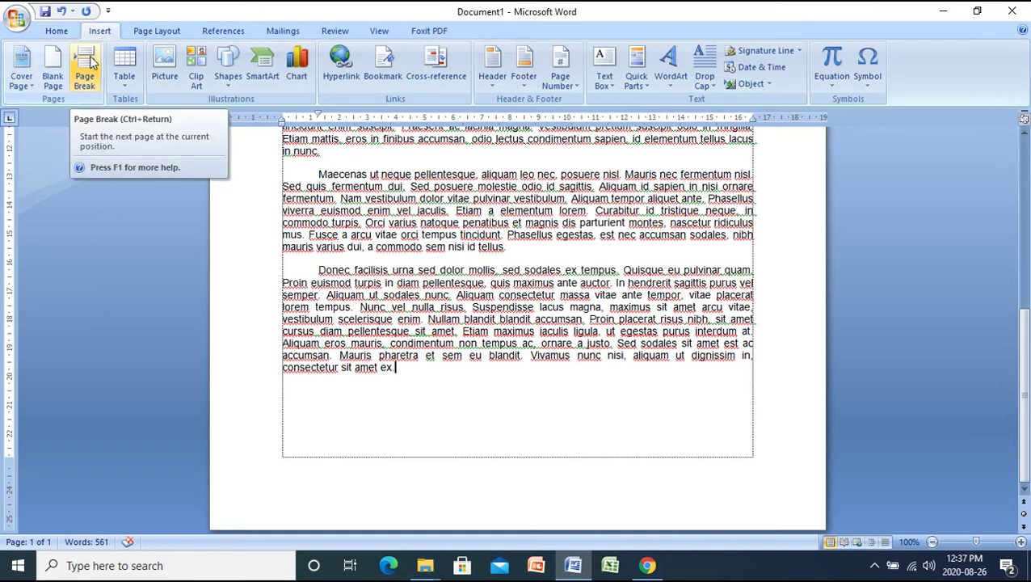
pyautogui.click(91, 63)
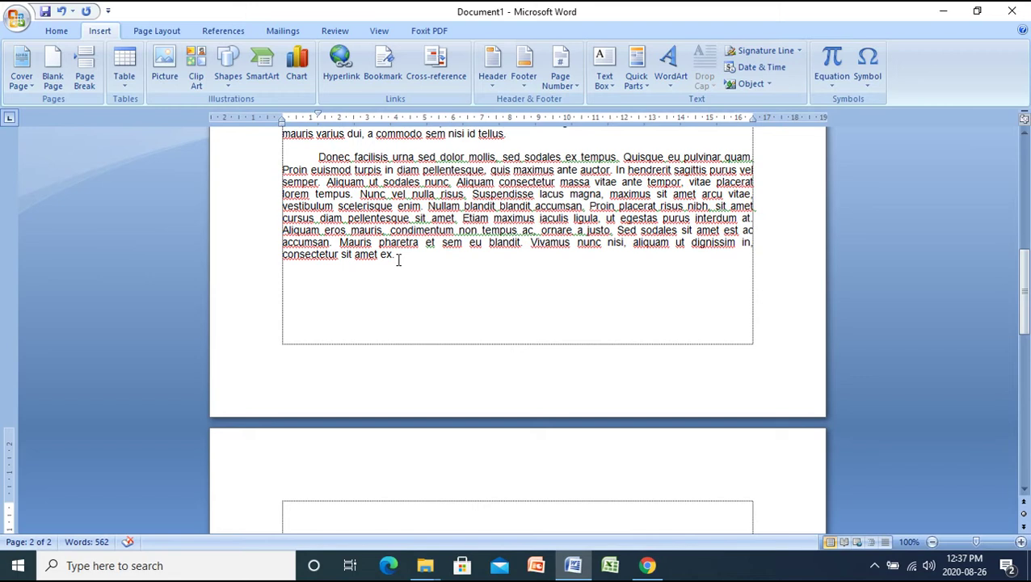
pyautogui.press('BackSpace')
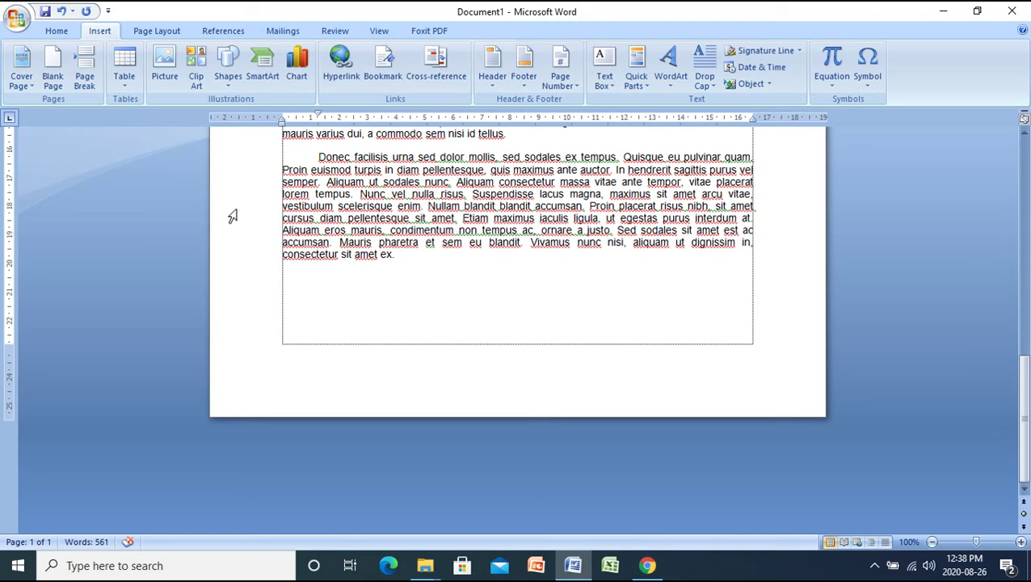
pyautogui.click(85, 71)
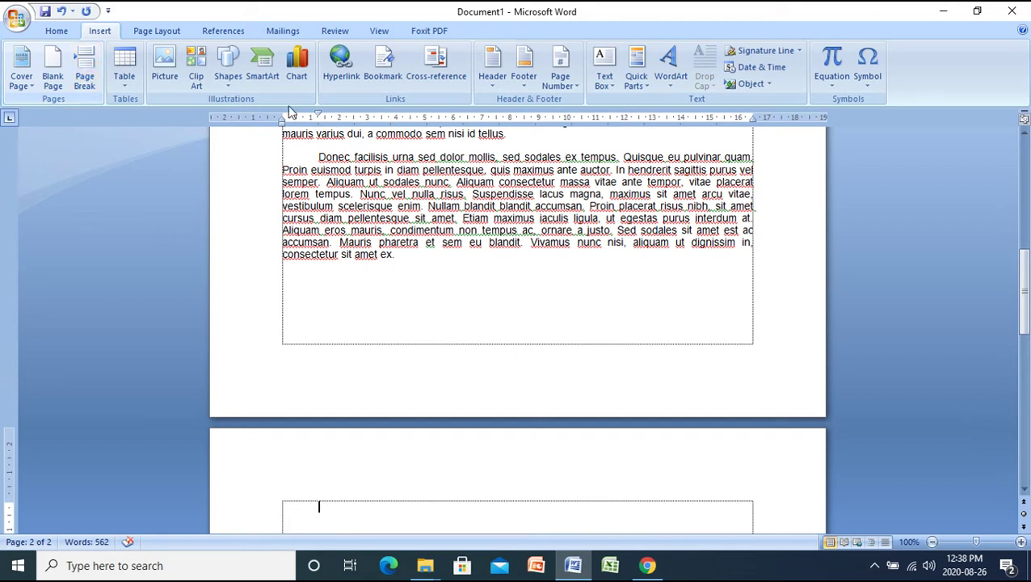
# Insert a 4x4 table on the new page and apply the built-in style with blue header row and first column and grey banding.
pyautogui.moveTo(1025, 297); pyautogui.dragTo(1028, 348)
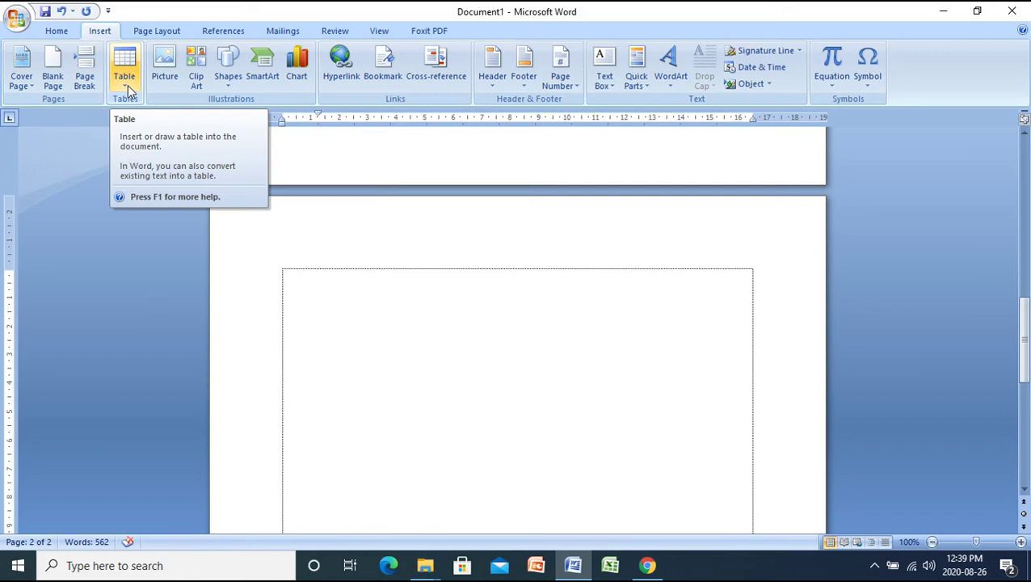
pyautogui.click(127, 87)
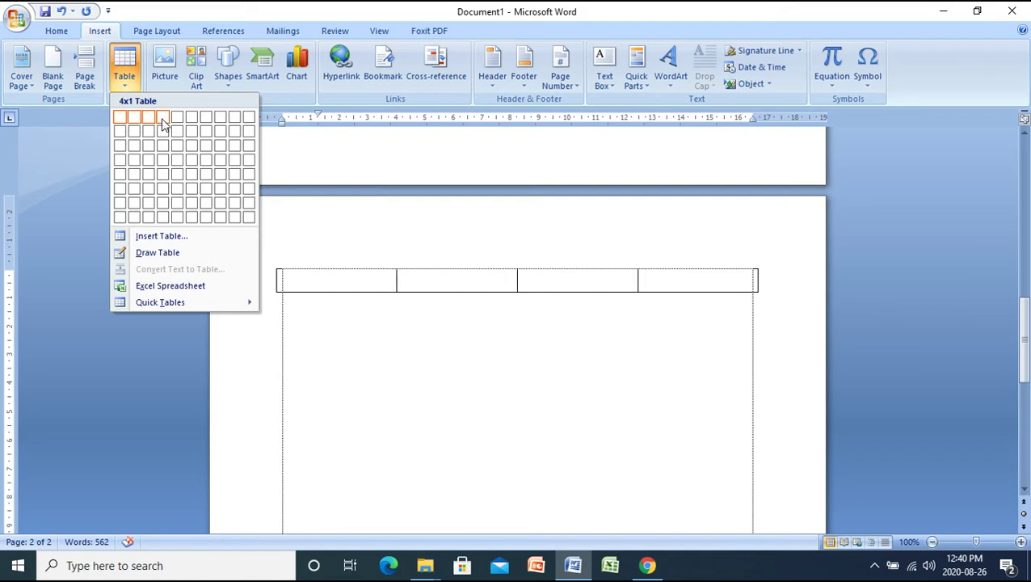
pyautogui.click(164, 160)
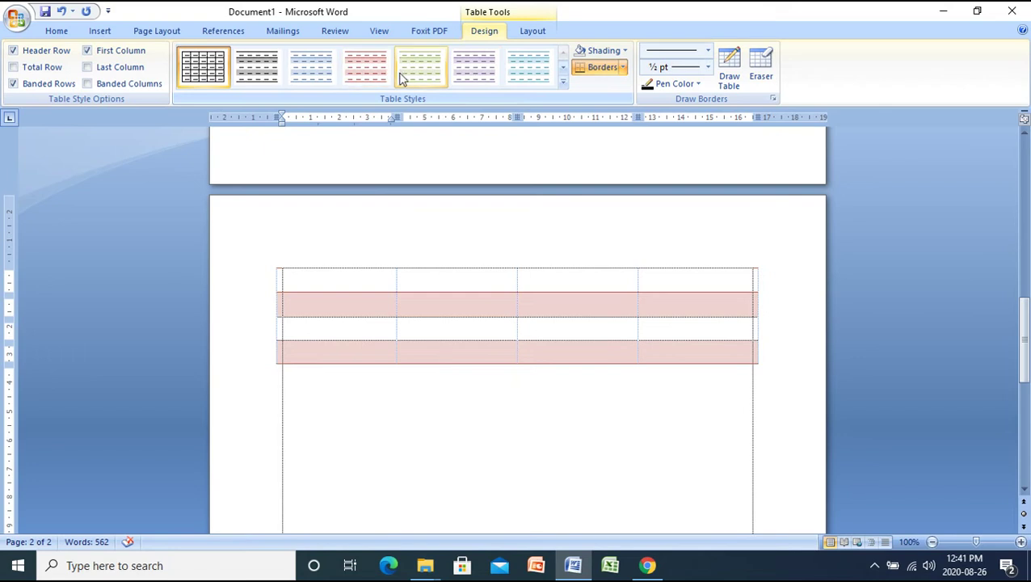
pyautogui.click(563, 84)
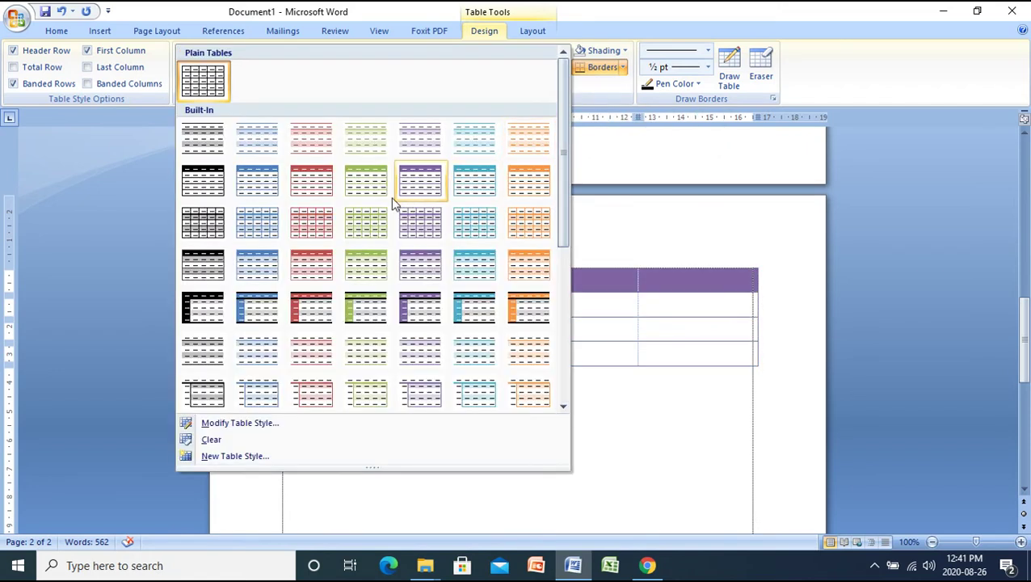
pyautogui.click(265, 302)
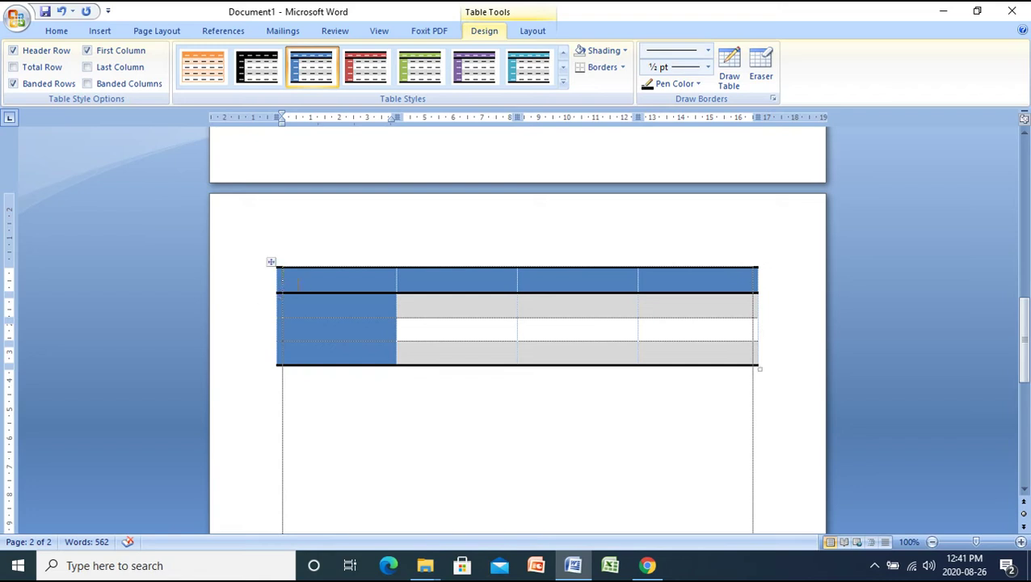
# Fill the table's header row with Nama, Tugas, PTS and PAS.
pyautogui.write('Nama')
pyautogui.click(444, 285)
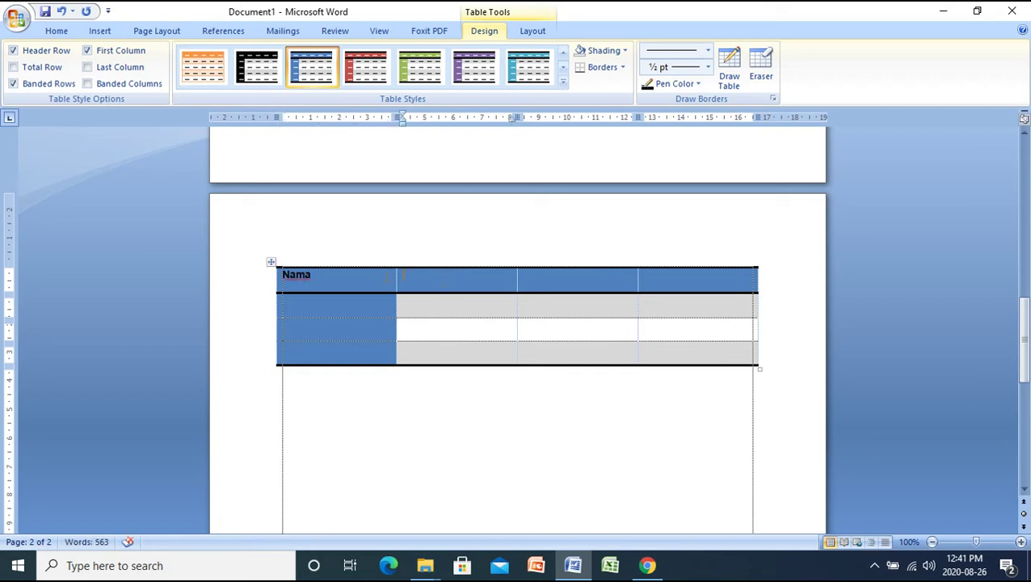
pyautogui.write('Tugas')
pyautogui.click(533, 280)
pyautogui.write('PTS')
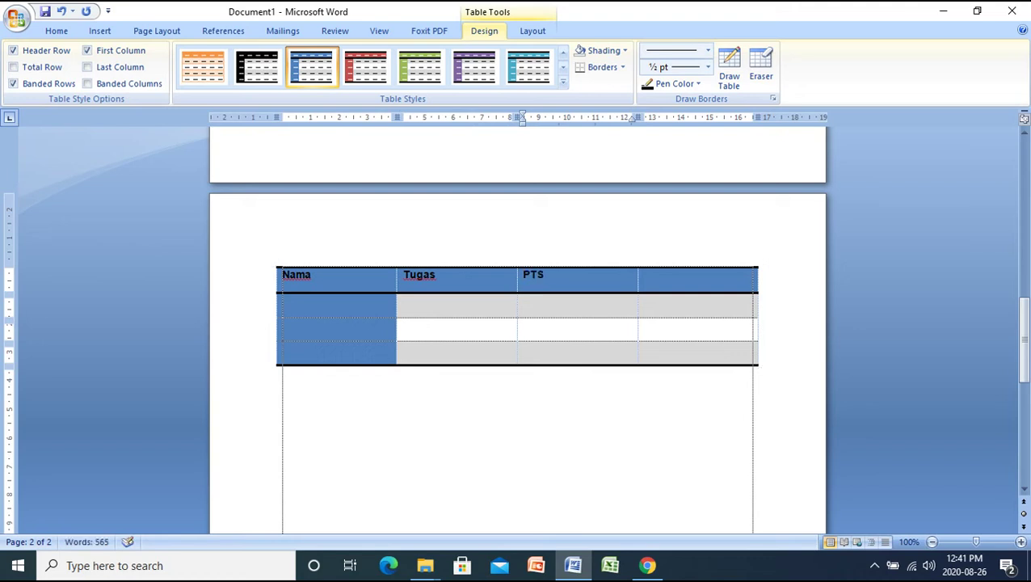
pyautogui.click(661, 282)
pyautogui.write('PAS')
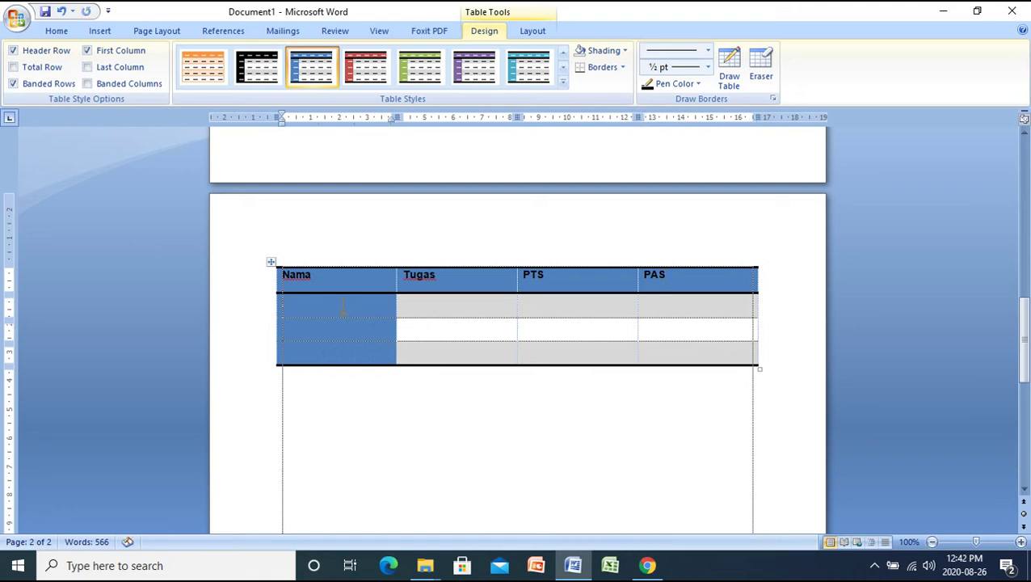
pyautogui.hotkey('ctrl', 'a')
pyautogui.write('z')
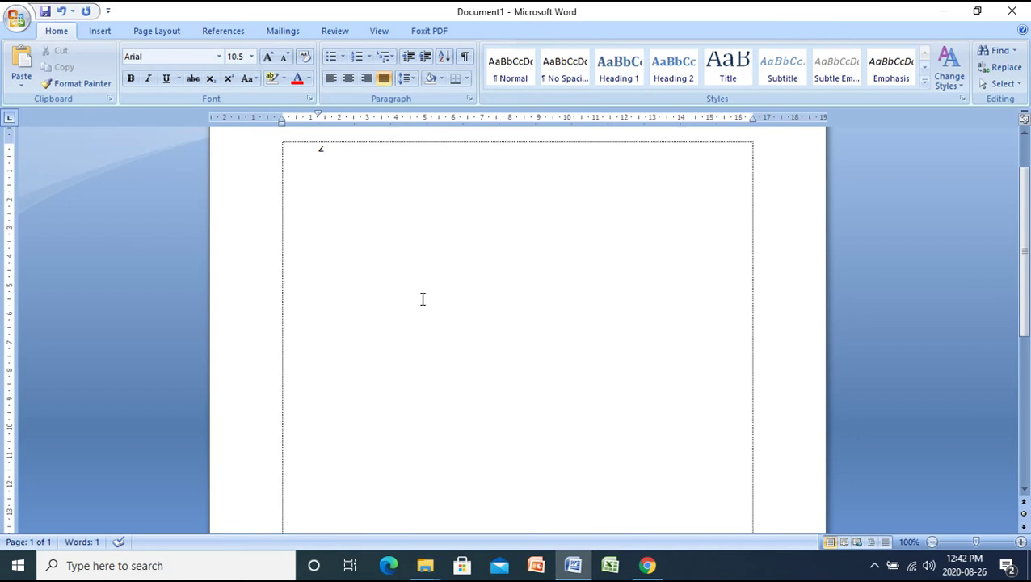
pyautogui.hotkey('ctrl', 'z')
pyautogui.click(1025, 214)
pyautogui.moveTo(1025, 213); pyautogui.dragTo(1025, 347)
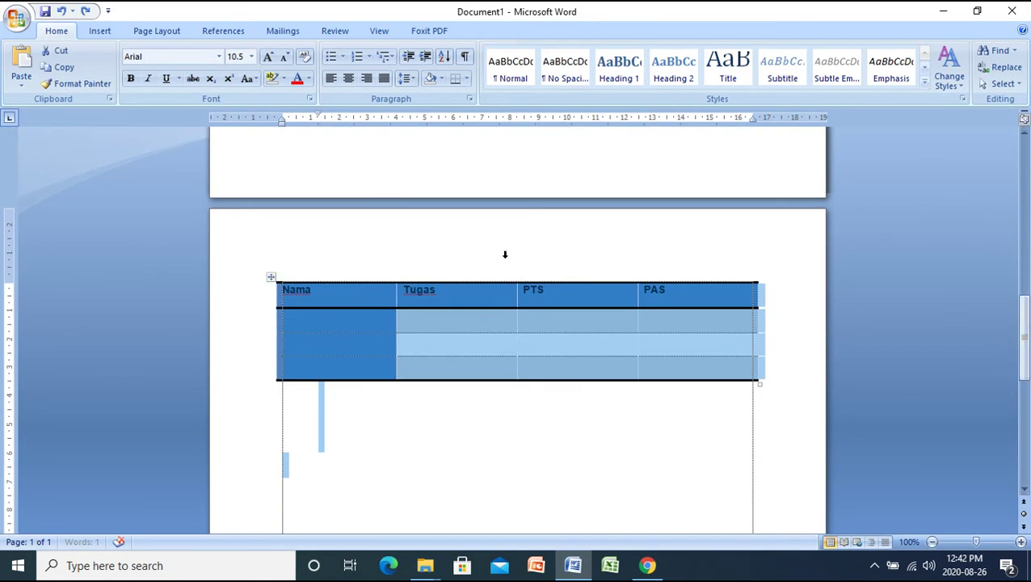
# Enter the three students' first names in the cells of the Nama column.
pyautogui.click(294, 329)
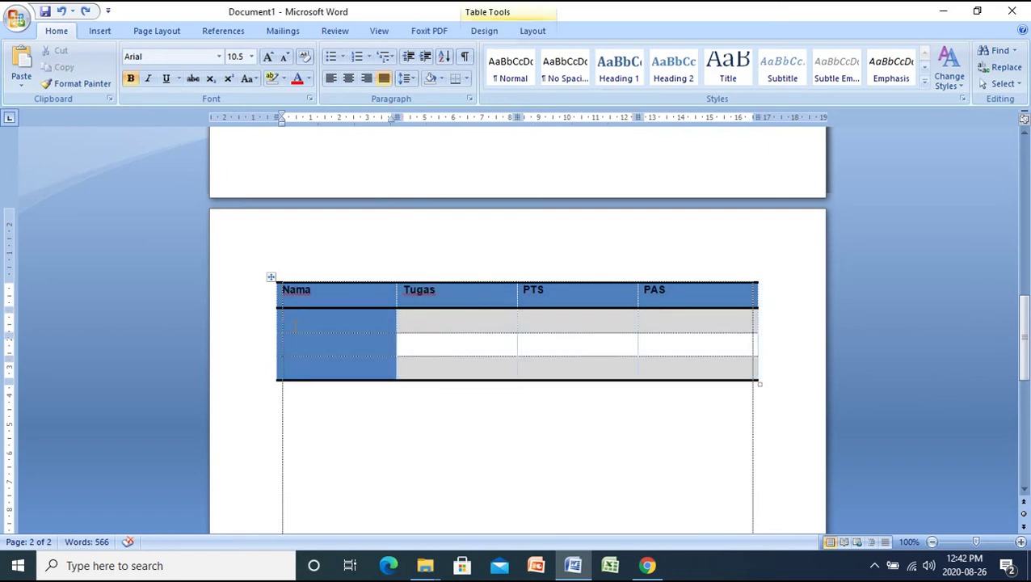
pyautogui.write('Azwar')
pyautogui.click(296, 344)
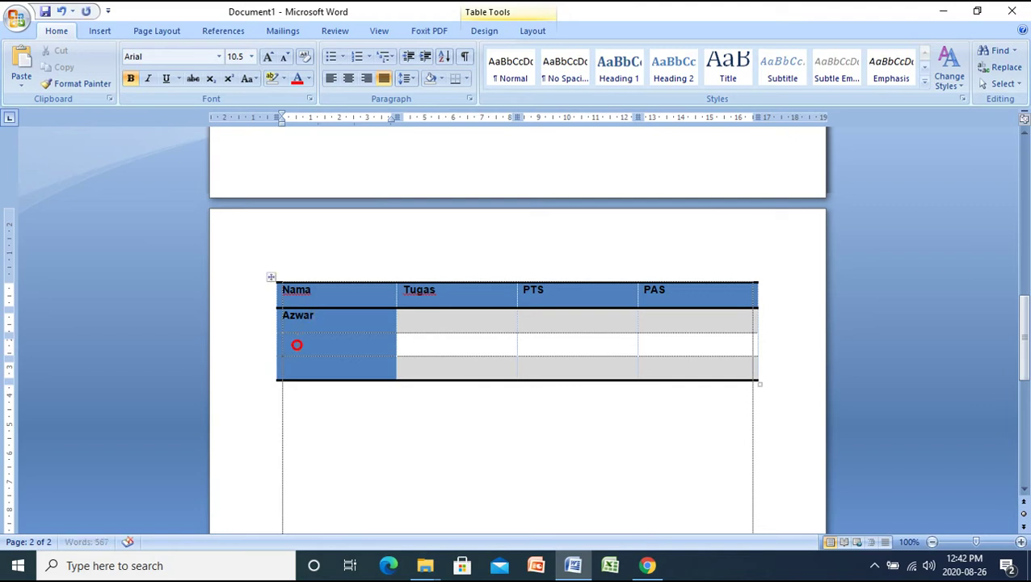
pyautogui.write('Siska')
pyautogui.click(300, 365)
pyautogui.write('Y')
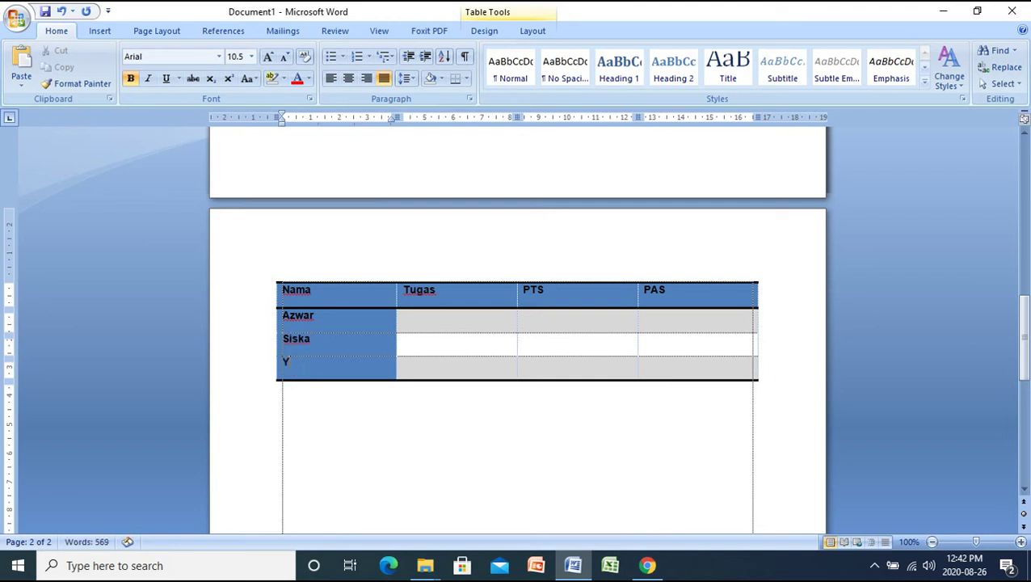
pyautogui.write('ani')
# Enter the first student's scores: Tugas 78, PTS 67 and PAS 89.
pyautogui.click(424, 331)
pyautogui.write('78')
pyautogui.press('Tab')
pyautogui.write('67')
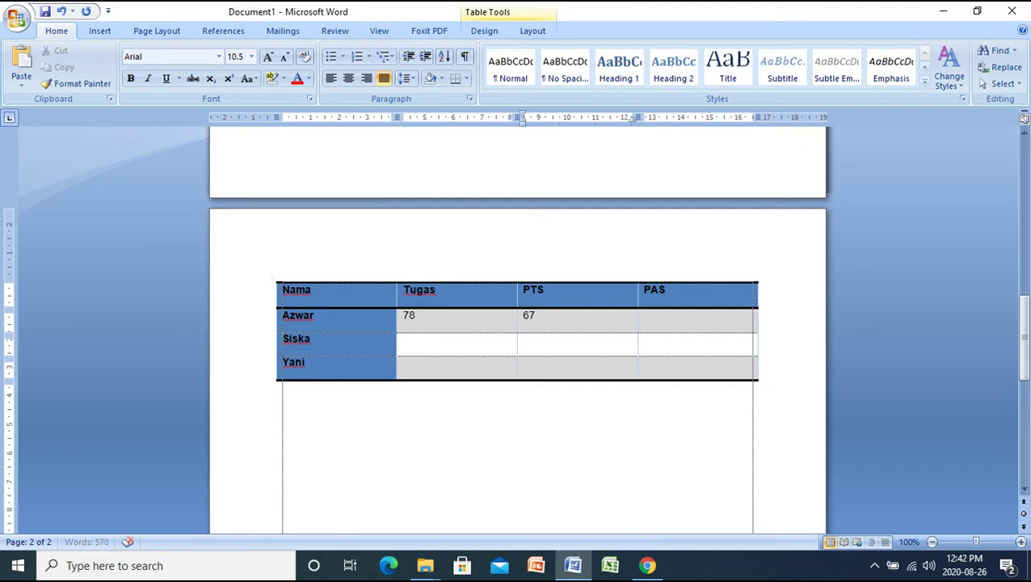
pyautogui.press('Tab')
pyautogui.write('89')
# Enter the second student's scores: Tugas 89, PTS 90 and PAS 79.
pyautogui.click(415, 353)
pyautogui.write('78')
pyautogui.press('BackSpace')
pyautogui.press('BackSpace')
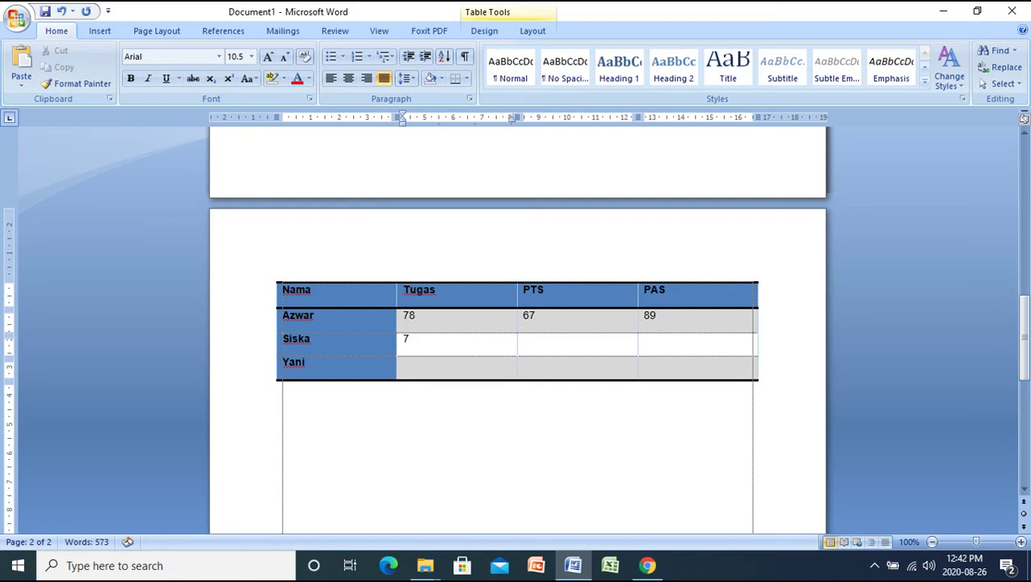
pyautogui.write('89')
pyautogui.press('Tab')
pyautogui.write('90')
pyautogui.press('Tab')
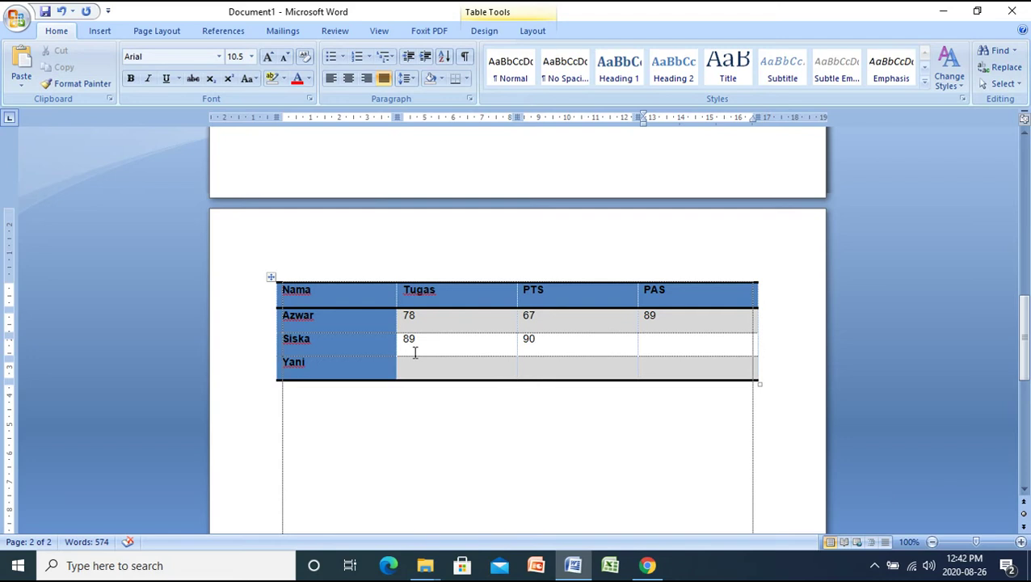
pyautogui.write('79')
# Enter the third student's scores: Tugas 86, PTS 65 and PAS 90.
pyautogui.click(413, 372)
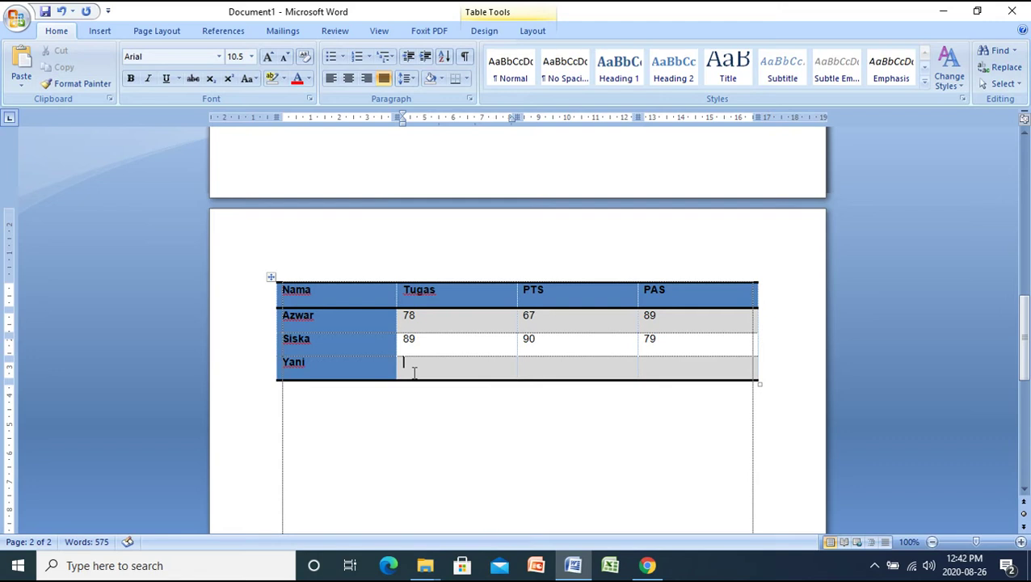
pyautogui.write('86')
pyautogui.press('Tab')
pyautogui.write('65')
pyautogui.press('Tab')
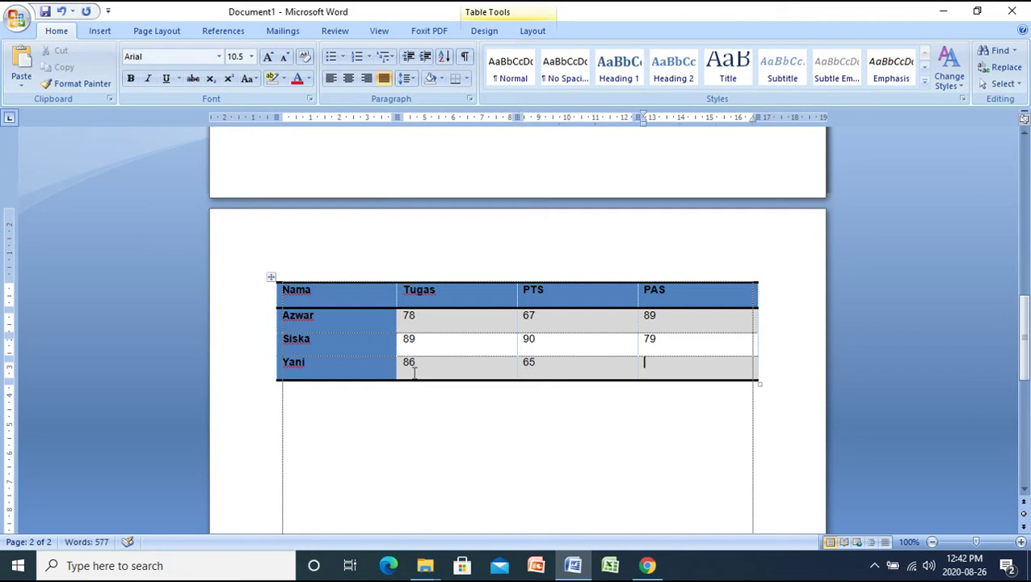
pyautogui.write('90')
# Narrow the Nama, Tugas, PTS and PAS columns so that each closely fits its text.
pyautogui.moveTo(396, 291); pyautogui.dragTo(327, 292)
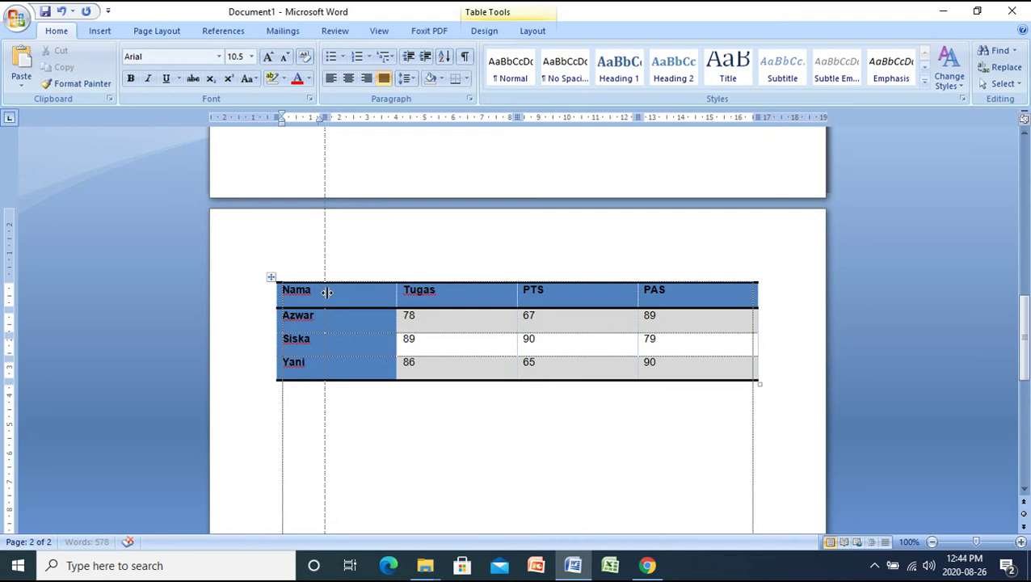
pyautogui.moveTo(327, 292); pyautogui.dragTo(325, 293)
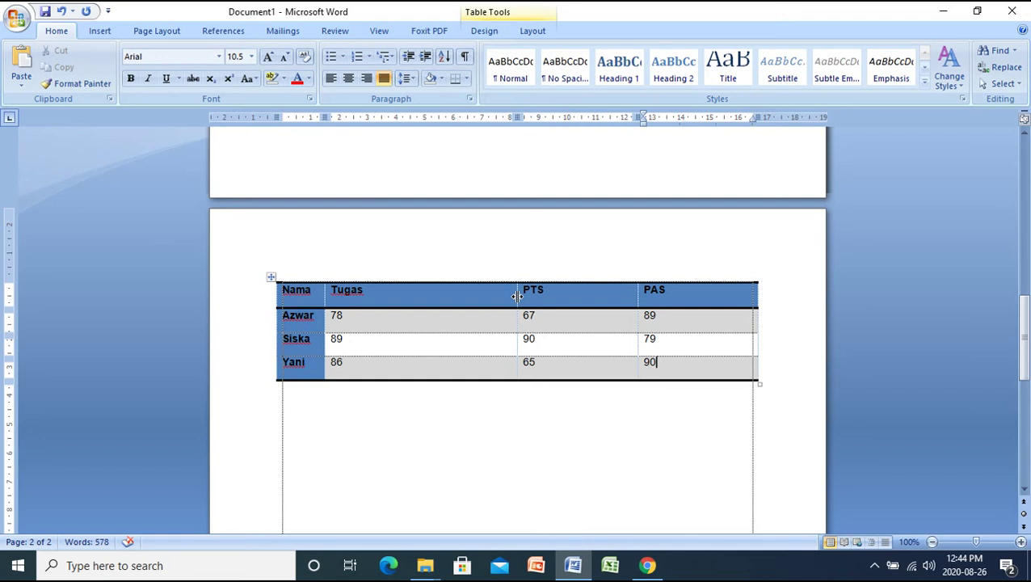
pyautogui.moveTo(517, 295); pyautogui.dragTo(517, 295)
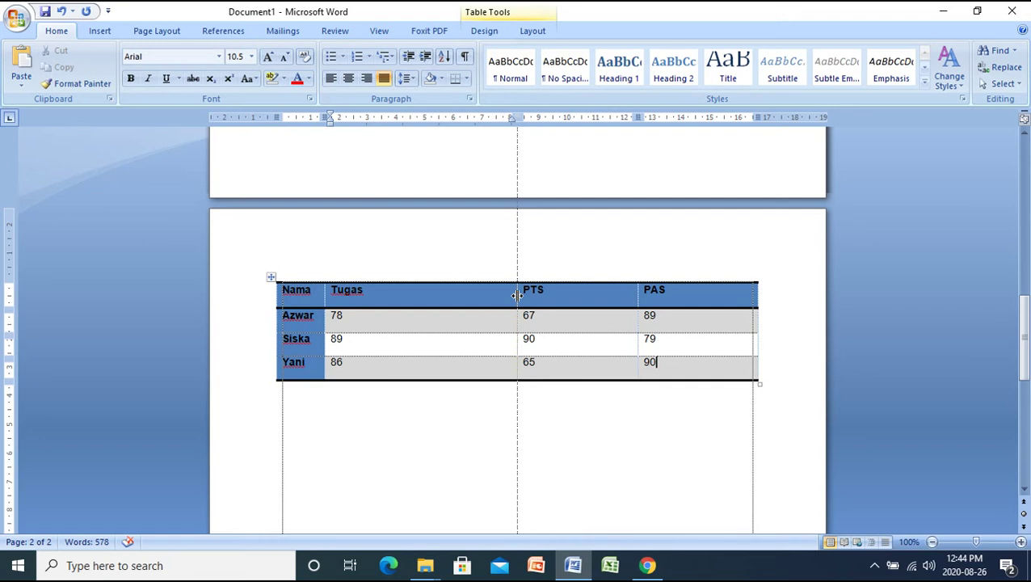
pyautogui.moveTo(517, 295); pyautogui.dragTo(375, 294)
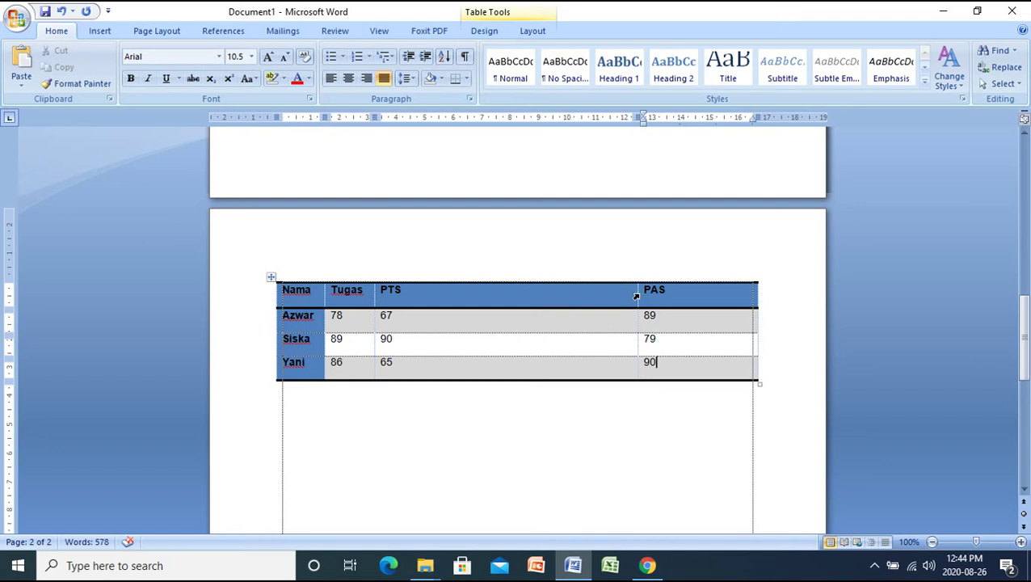
pyautogui.moveTo(636, 295); pyautogui.dragTo(420, 300)
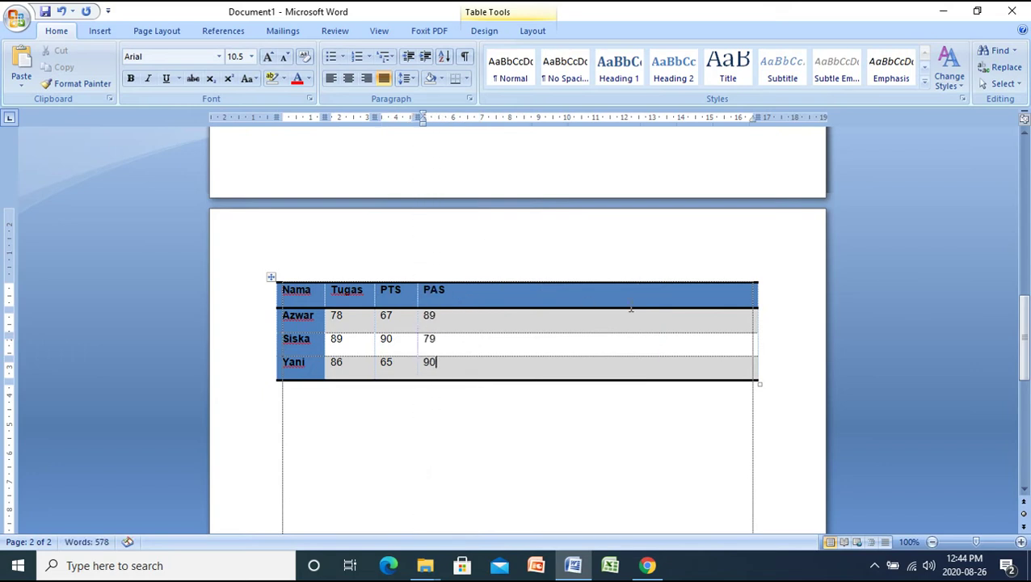
pyautogui.moveTo(760, 295); pyautogui.dragTo(443, 324)
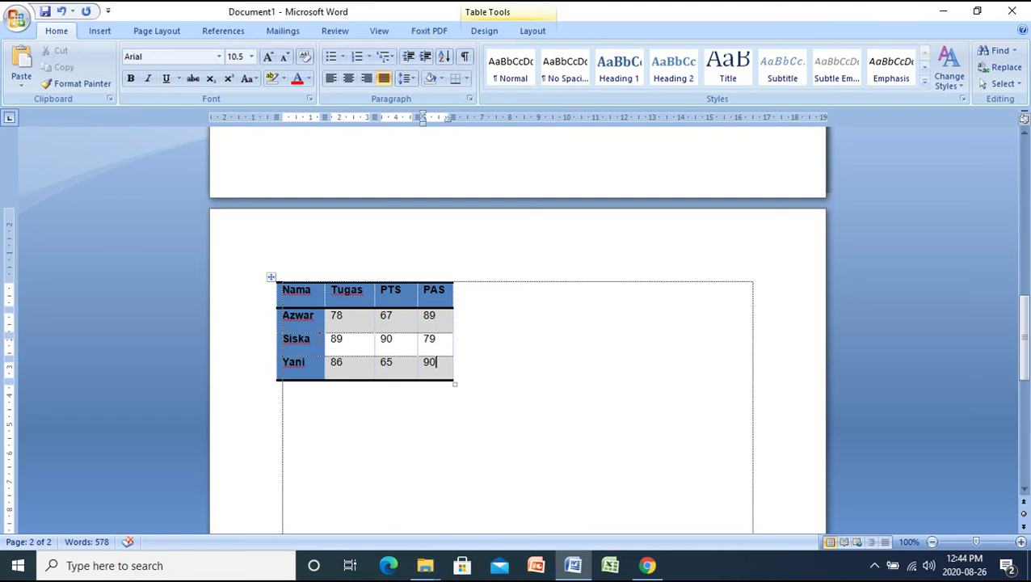
# Try making the first student's row slightly taller and return it to its original height.
pyautogui.moveTo(314, 334); pyautogui.dragTo(315, 338)
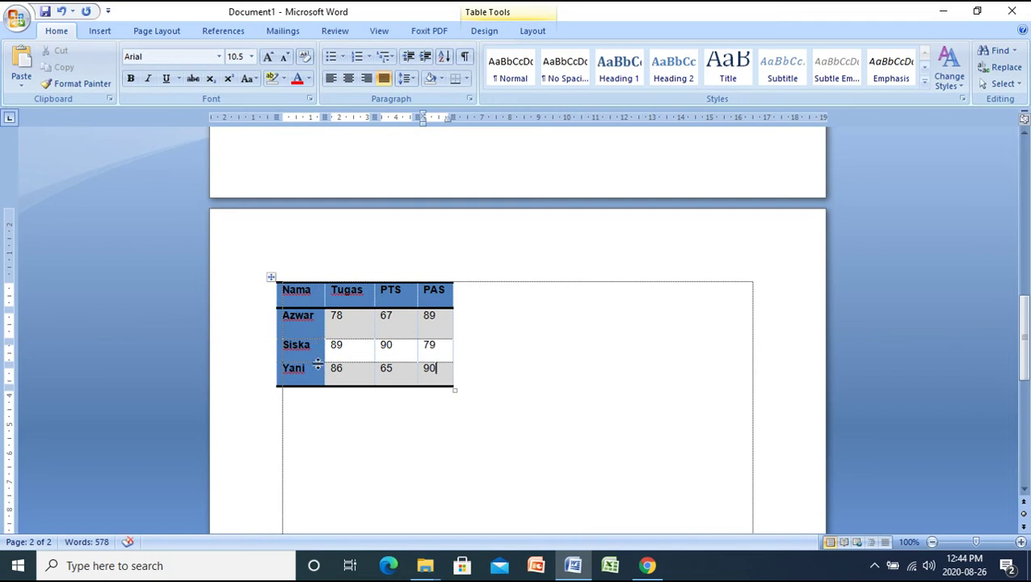
pyautogui.moveTo(311, 338); pyautogui.dragTo(311, 331)
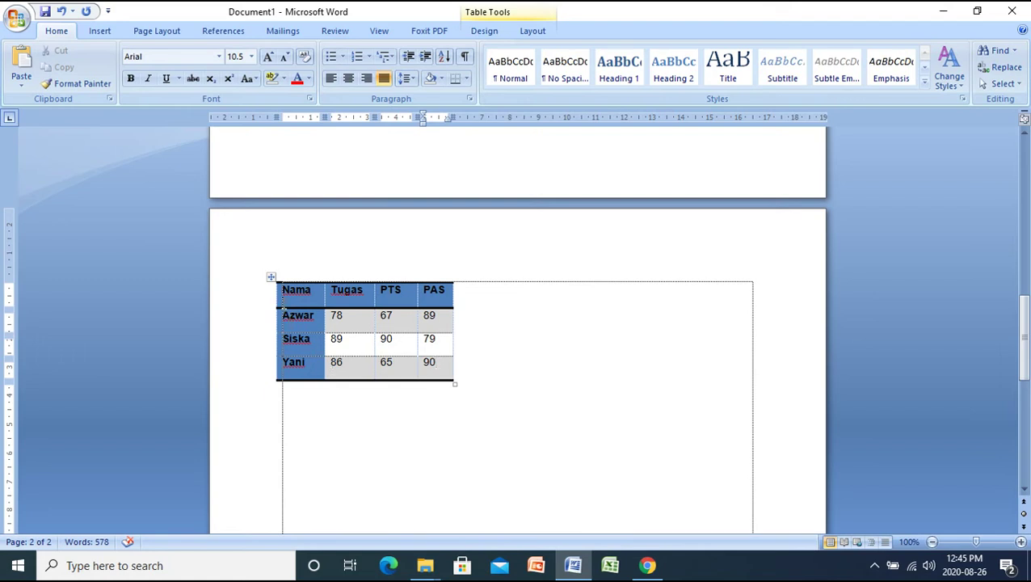
# Try moving the whole table horizontally toward the middle of the page and undo the move.
pyautogui.click(271, 278)
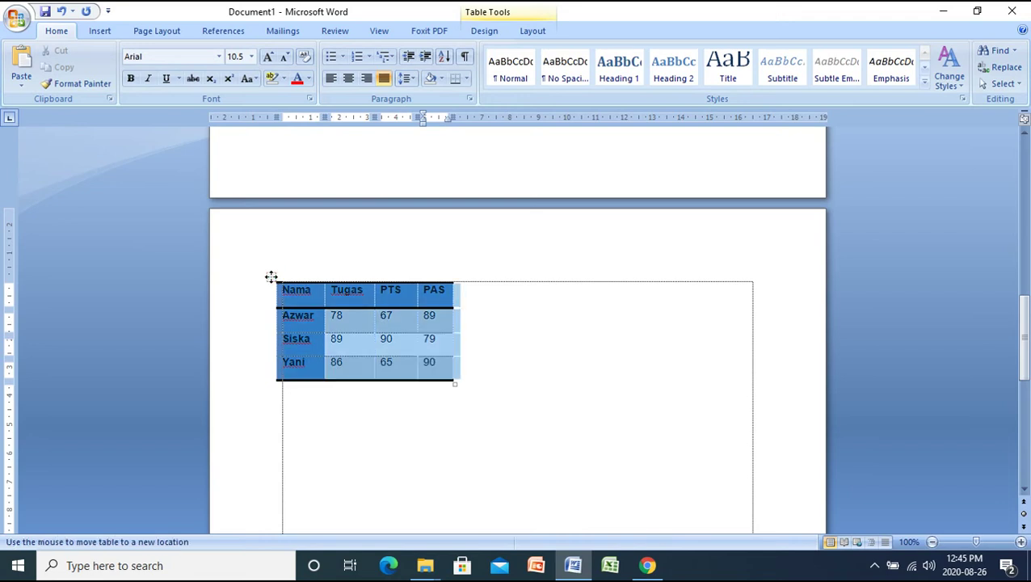
pyautogui.moveTo(271, 277); pyautogui.dragTo(454, 278)
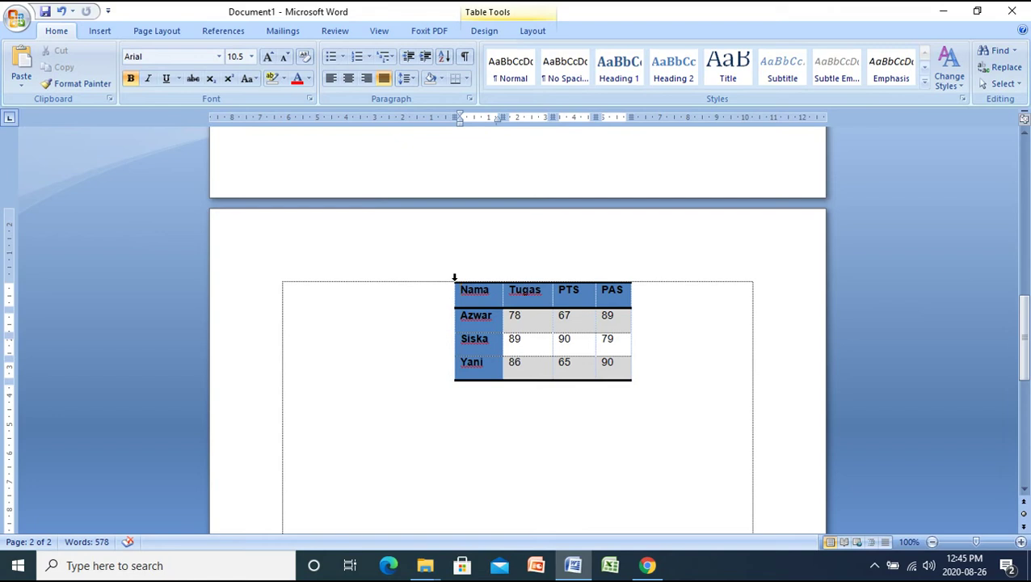
pyautogui.hotkey('ctrl', 'z')
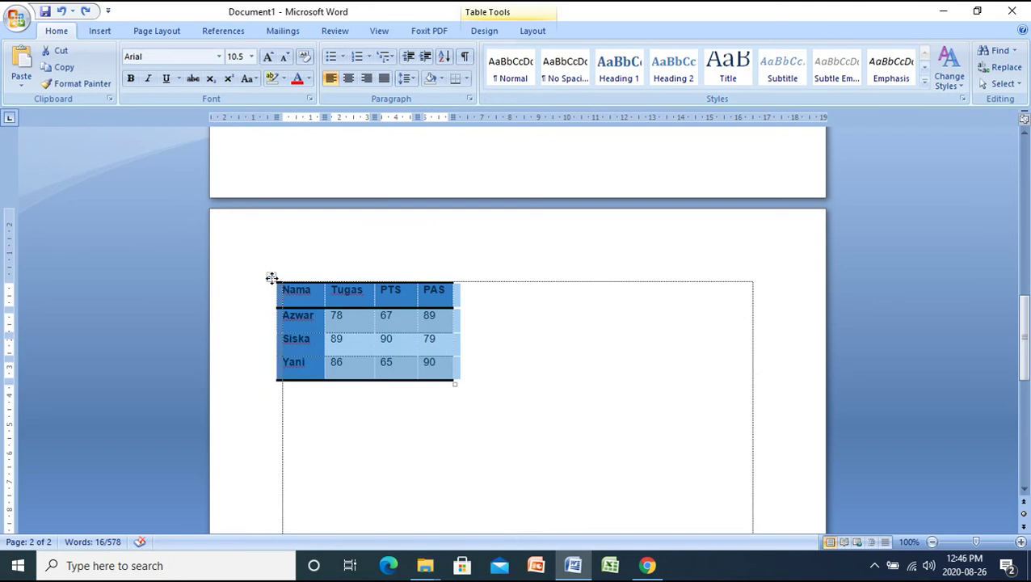
# Move the whole score table horizontally to the middle of the page and place the insertion point below it.
pyautogui.moveTo(271, 278); pyautogui.dragTo(457, 284)
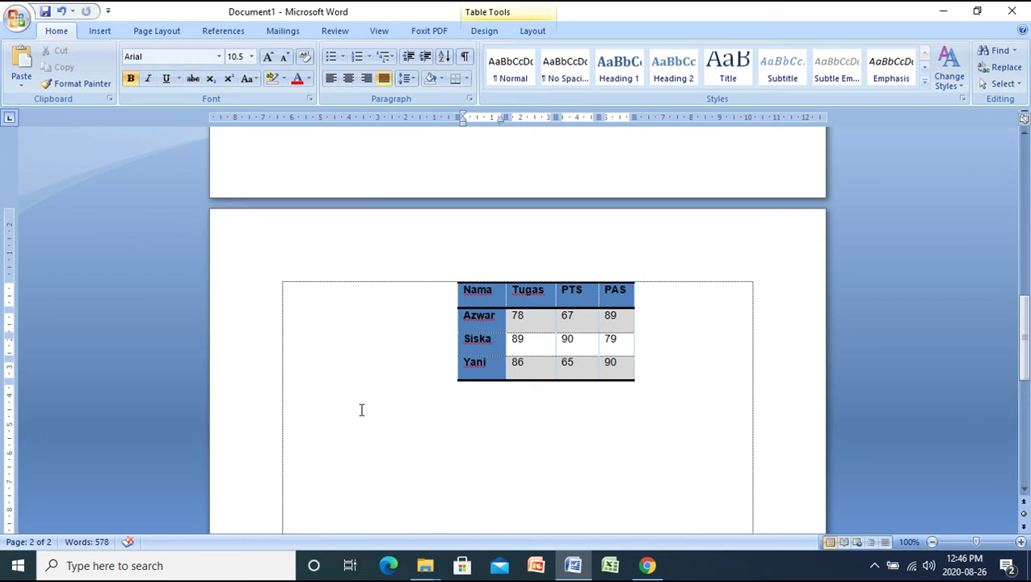
pyautogui.click(323, 413)
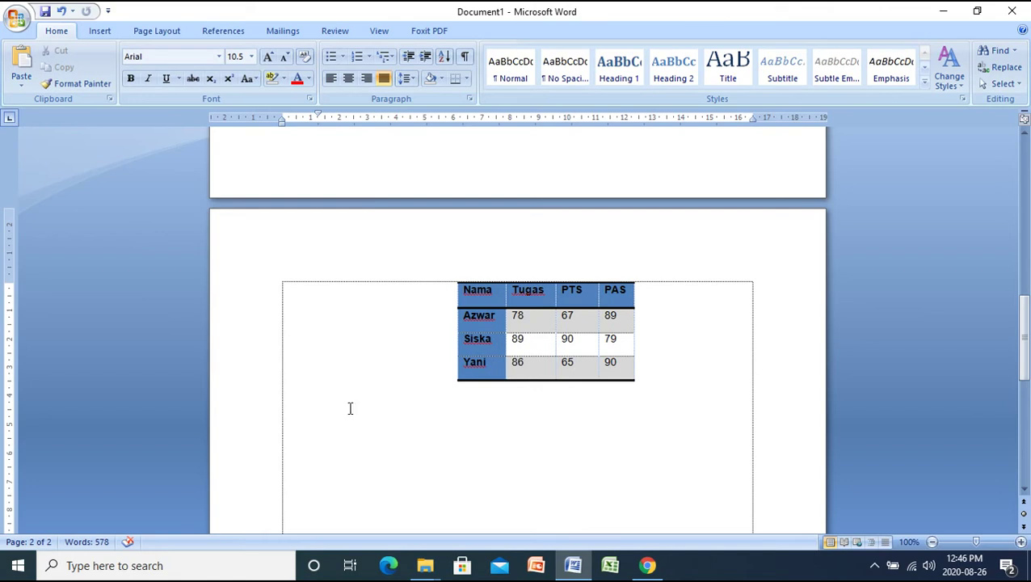
# Start inserting a picture from file and browse to the kelas 3 folder inside Documents > SWG8.
pyautogui.click(91, 35)
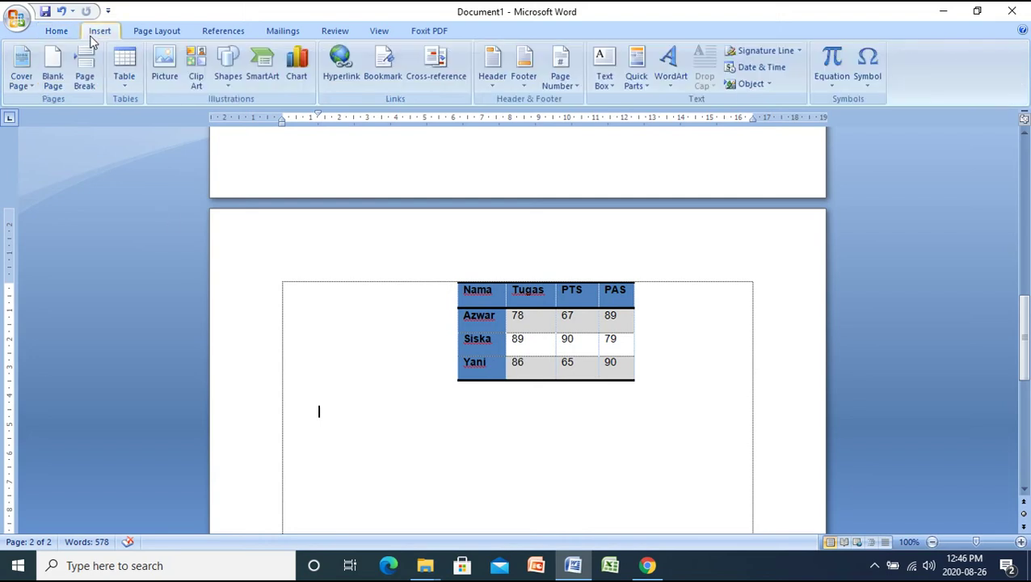
pyautogui.click(164, 73)
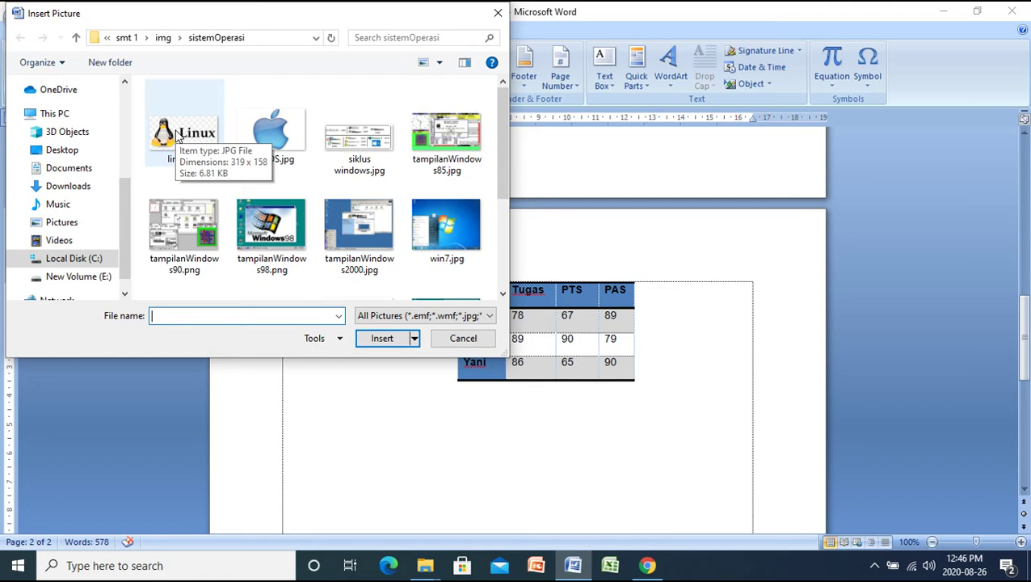
pyautogui.click(88, 222)
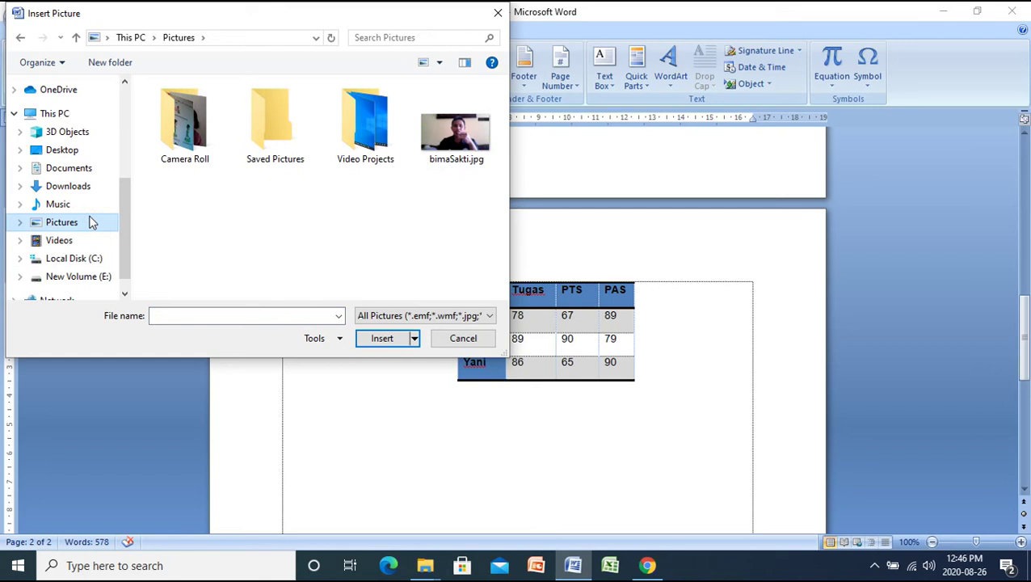
pyautogui.click(90, 172)
pyautogui.click(160, 202)
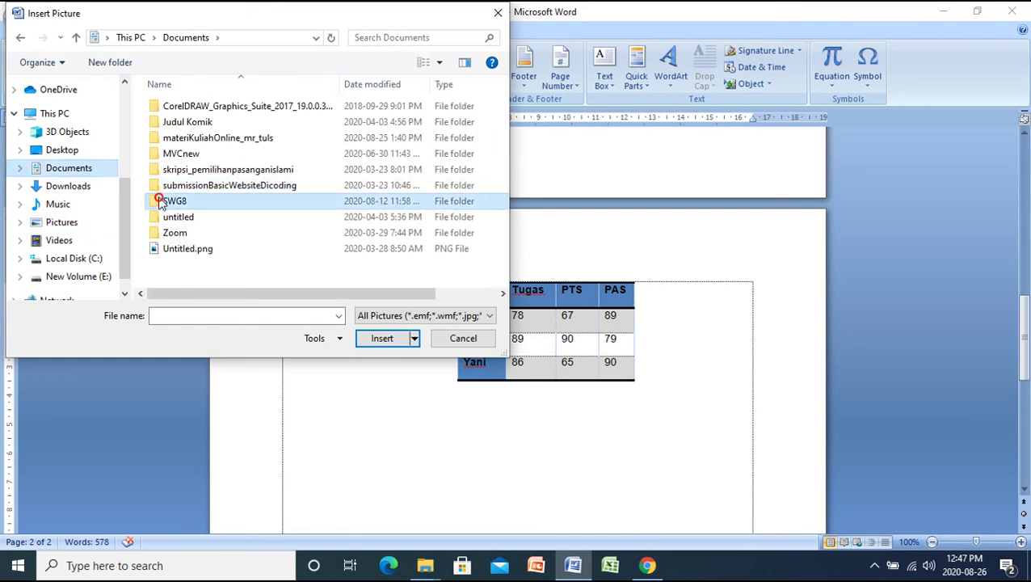
pyautogui.doubleClick(160, 201)
pyautogui.click(174, 137)
pyautogui.doubleClick(174, 137)
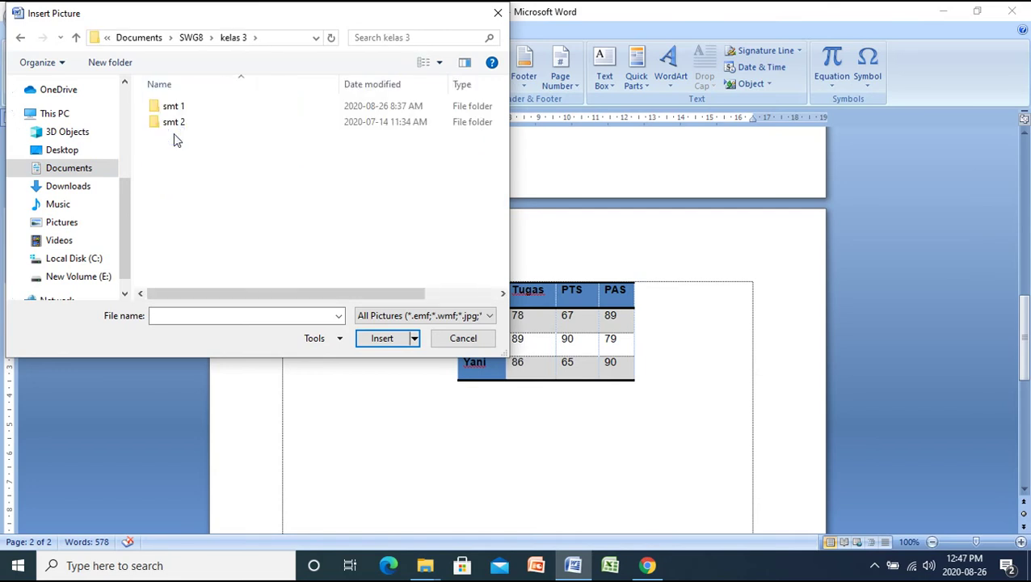
# Insert the picture linux.jpg from the smt 1 > img > sistemOperasi folder below the table.
pyautogui.doubleClick(175, 106)
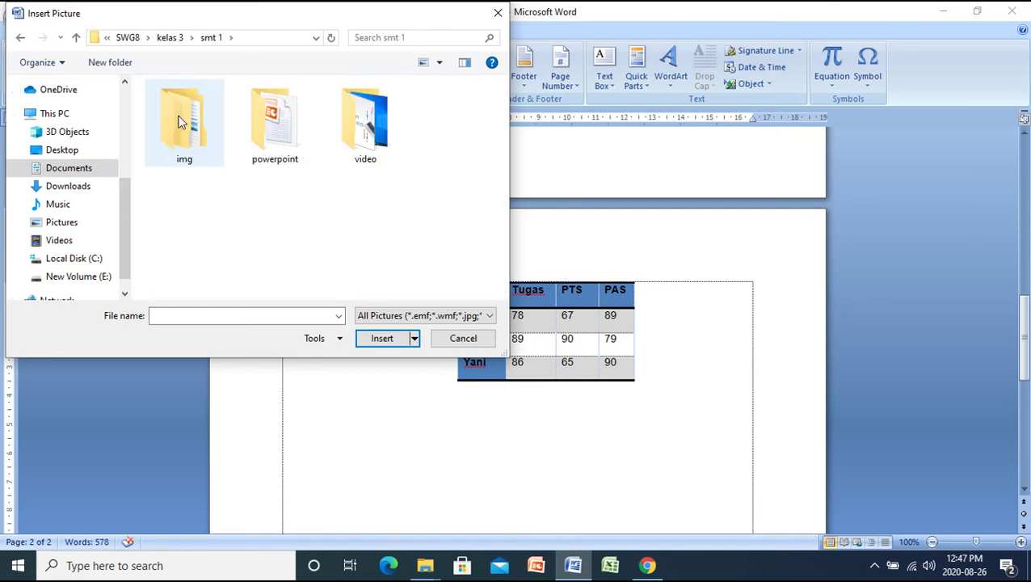
pyautogui.doubleClick(179, 121)
pyautogui.click(191, 207)
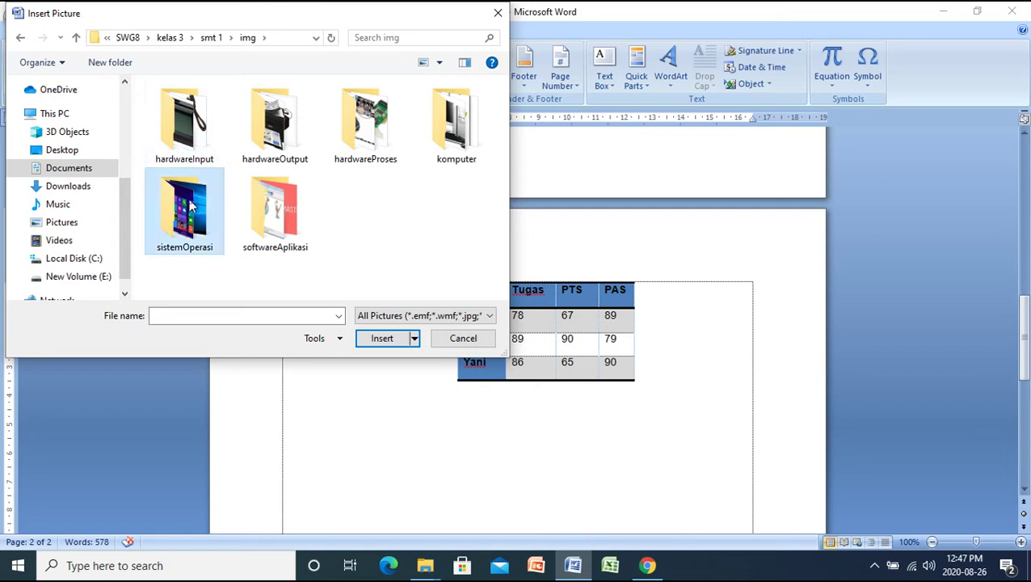
pyautogui.doubleClick(191, 207)
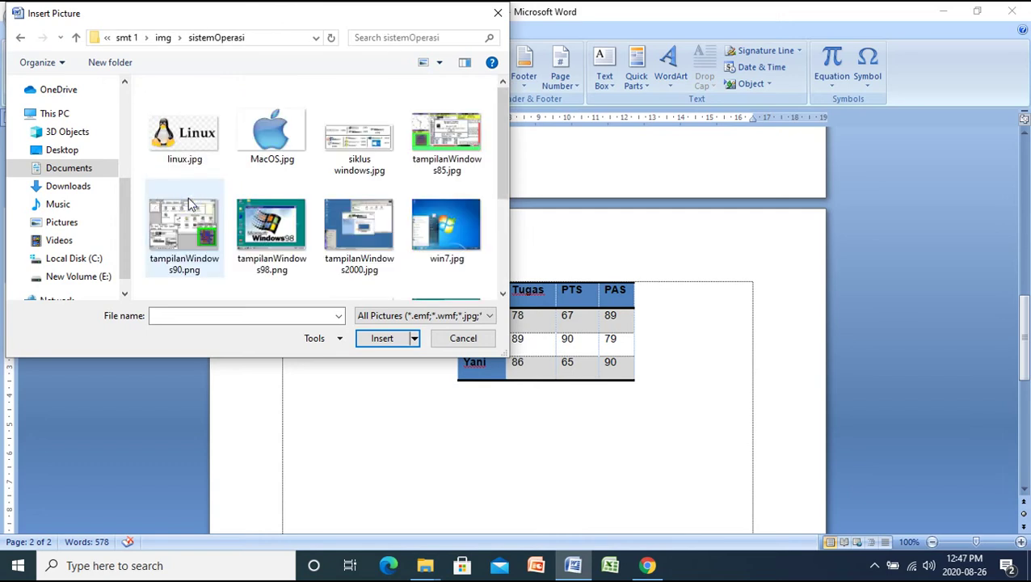
pyautogui.click(185, 149)
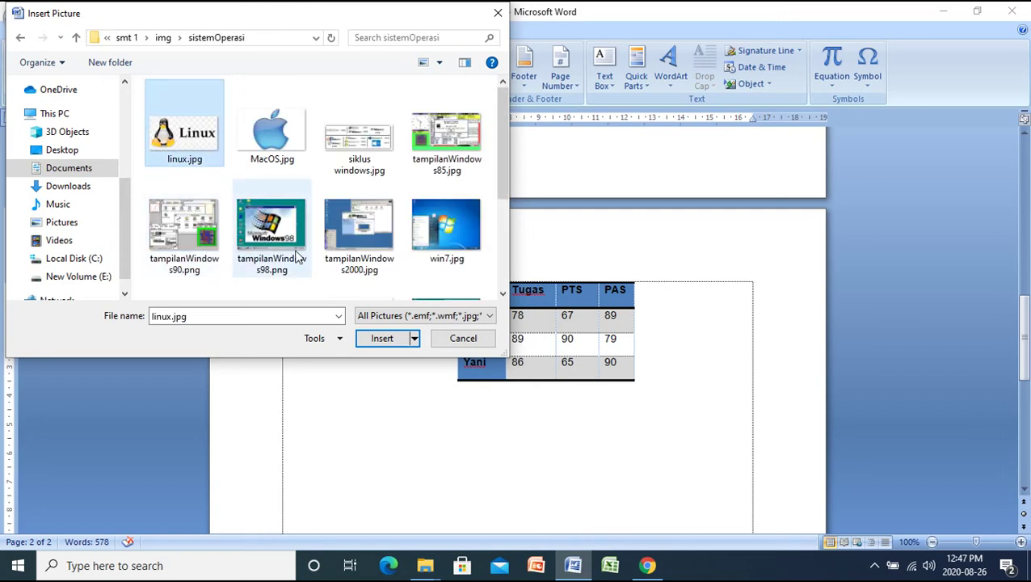
pyautogui.click(380, 338)
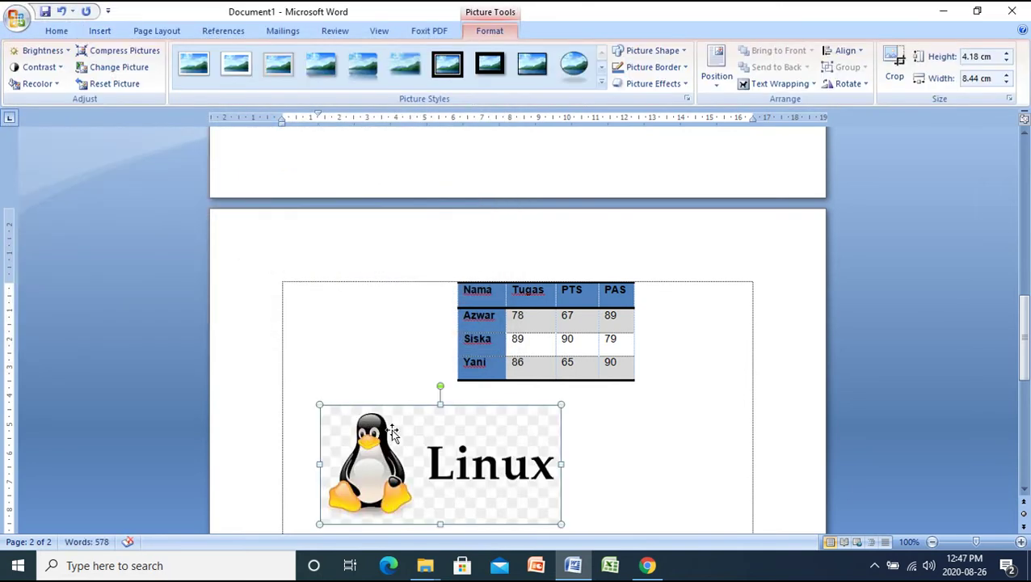
# Try enlarging the Linux picture proportionally to about 6.19 by 12.5 cm and undo the resize.
pyautogui.moveTo(1024, 365); pyautogui.dragTo(1028, 401)
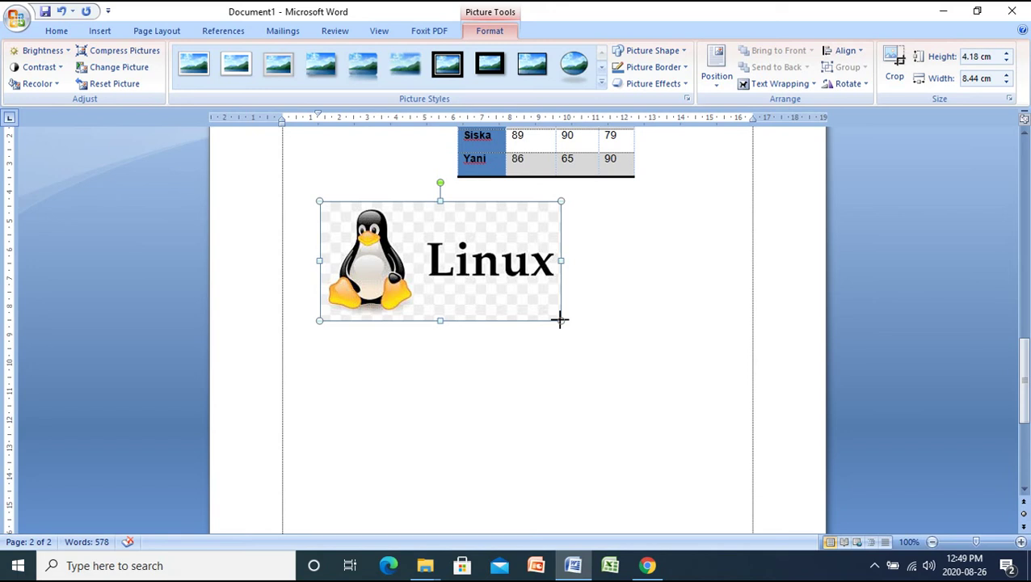
pyautogui.moveTo(559, 320); pyautogui.dragTo(658, 377)
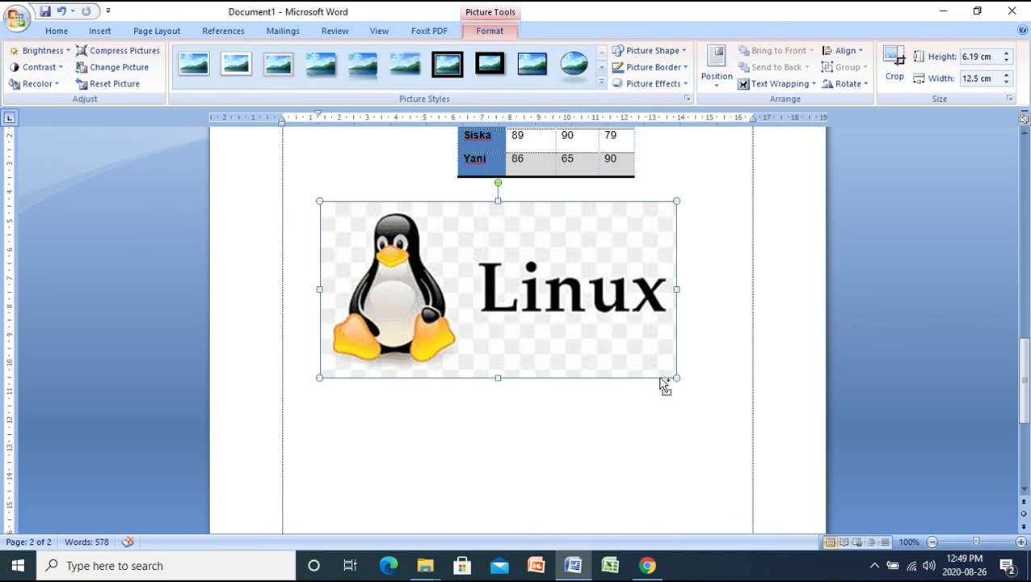
pyautogui.hotkey('ctrl', 'z')
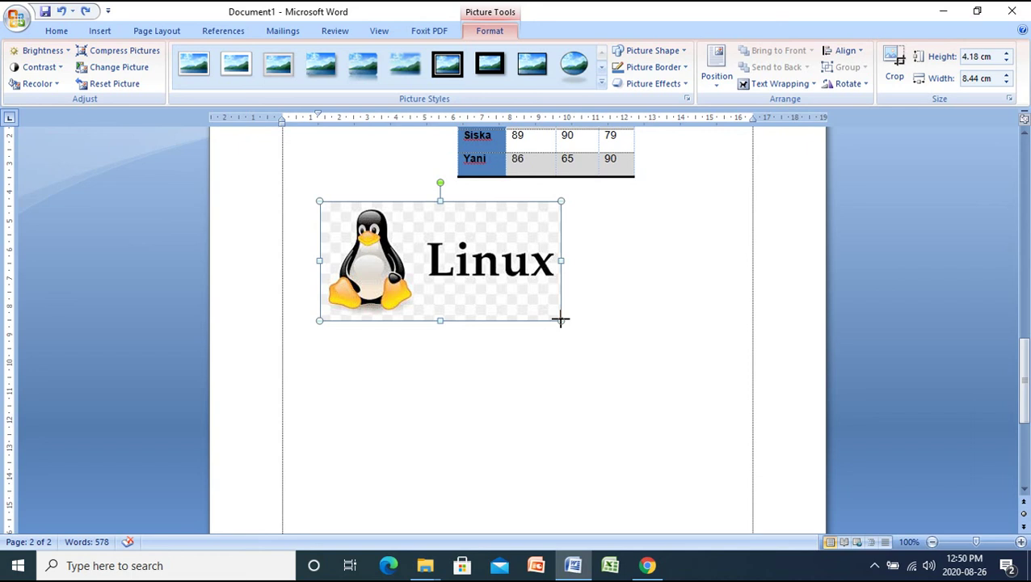
# Enlarge the Linux picture proportionally to about 6.43 by 12.98 cm and set its text wrapping to Through.
pyautogui.moveTo(560, 320); pyautogui.dragTo(664, 386)
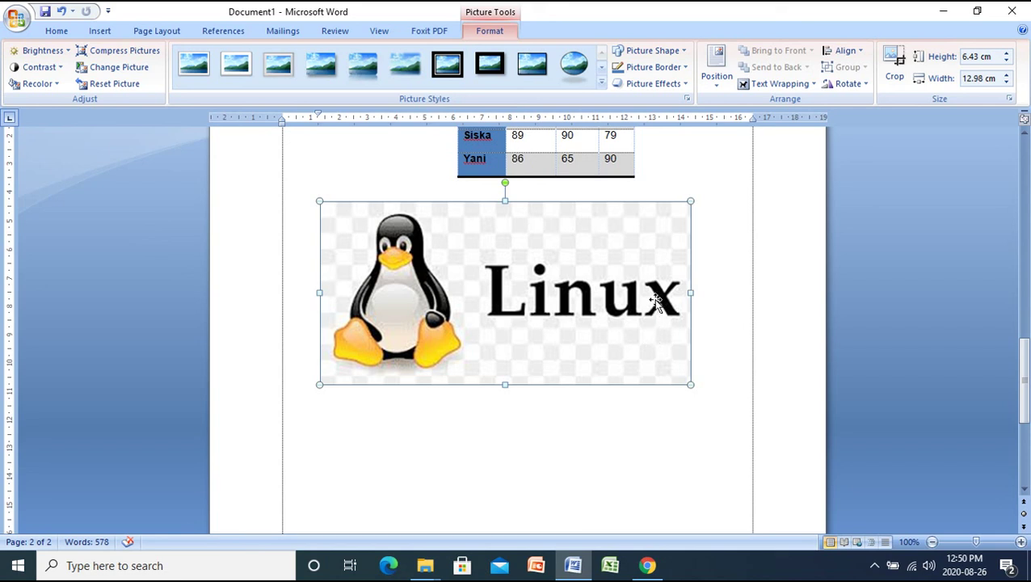
pyautogui.click(780, 84)
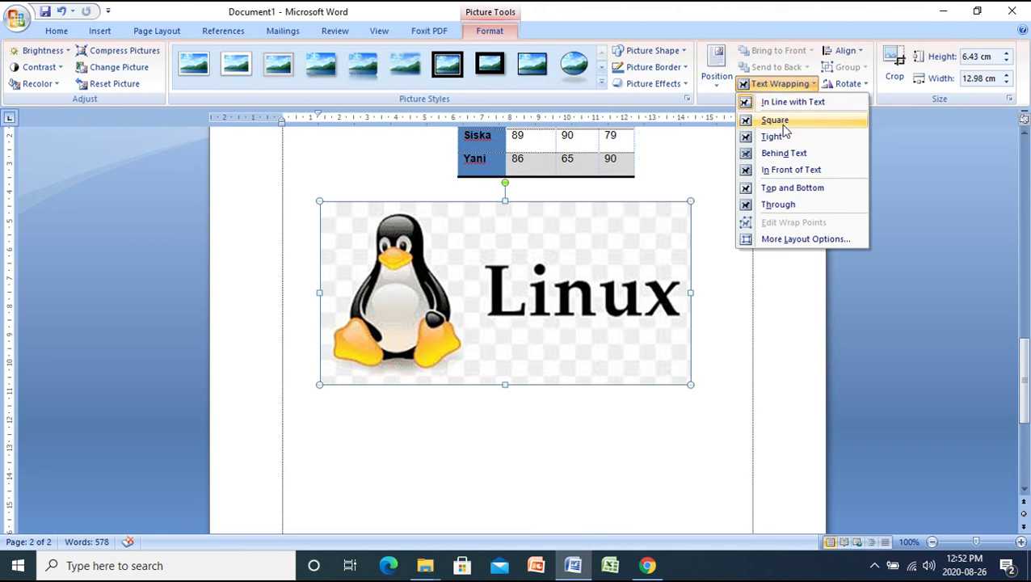
pyautogui.click(778, 206)
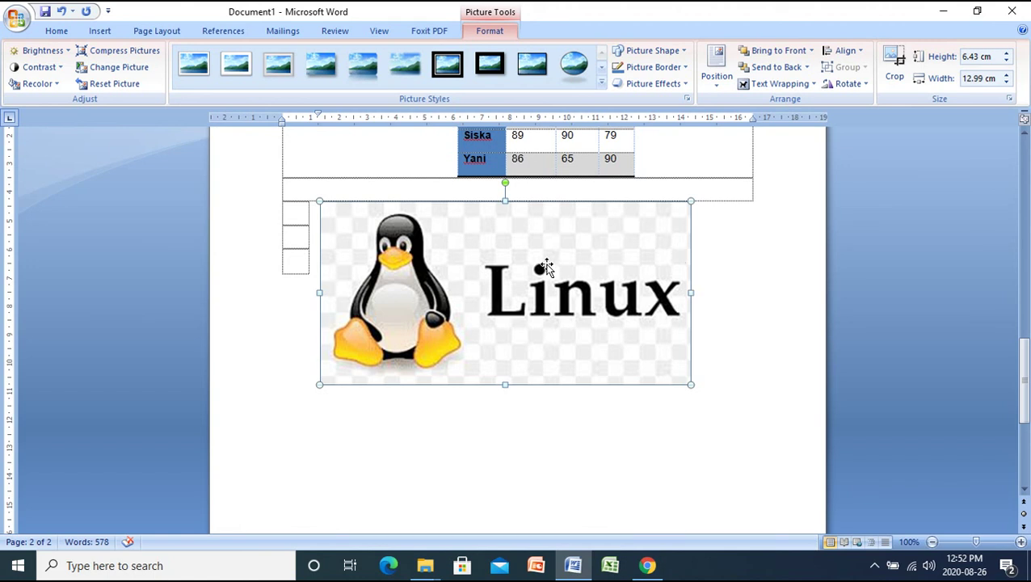
# Reposition the Linux picture freely on the page, ending a little below the score table with its left edge at the left margin.
pyautogui.moveTo(543, 267); pyautogui.dragTo(606, 384)
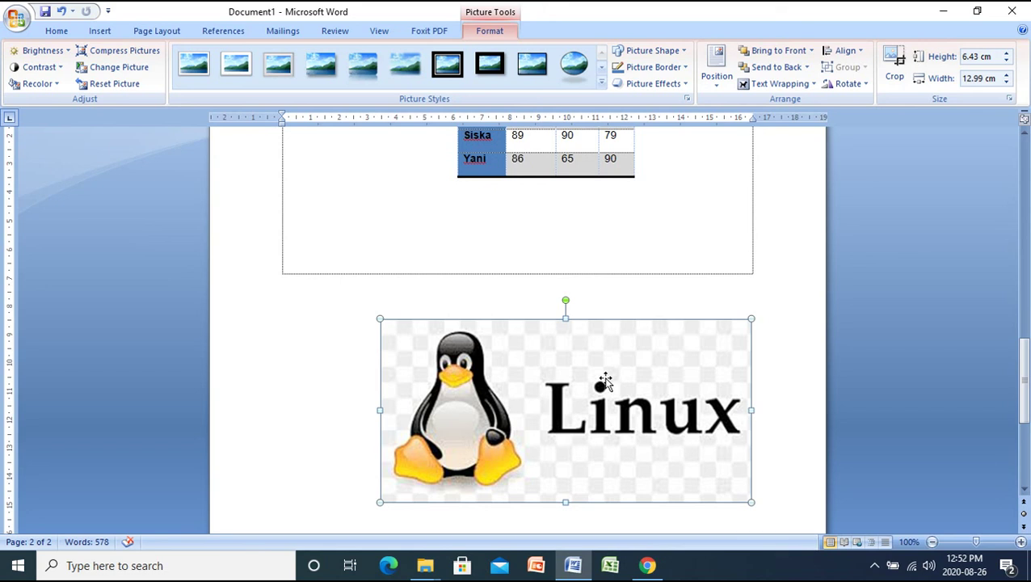
pyautogui.moveTo(1028, 395); pyautogui.dragTo(1026, 430)
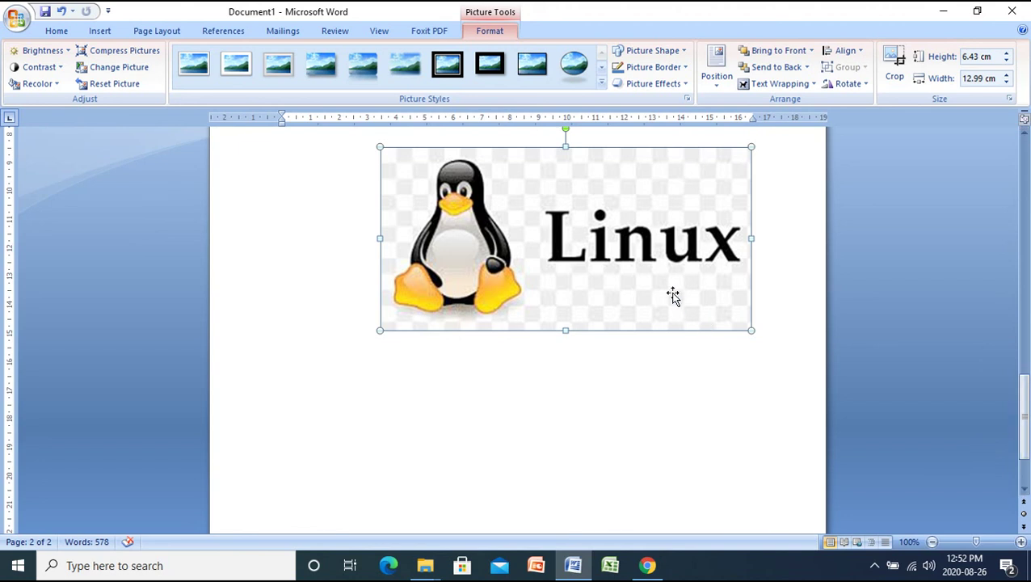
pyautogui.moveTo(667, 286); pyautogui.dragTo(568, 366)
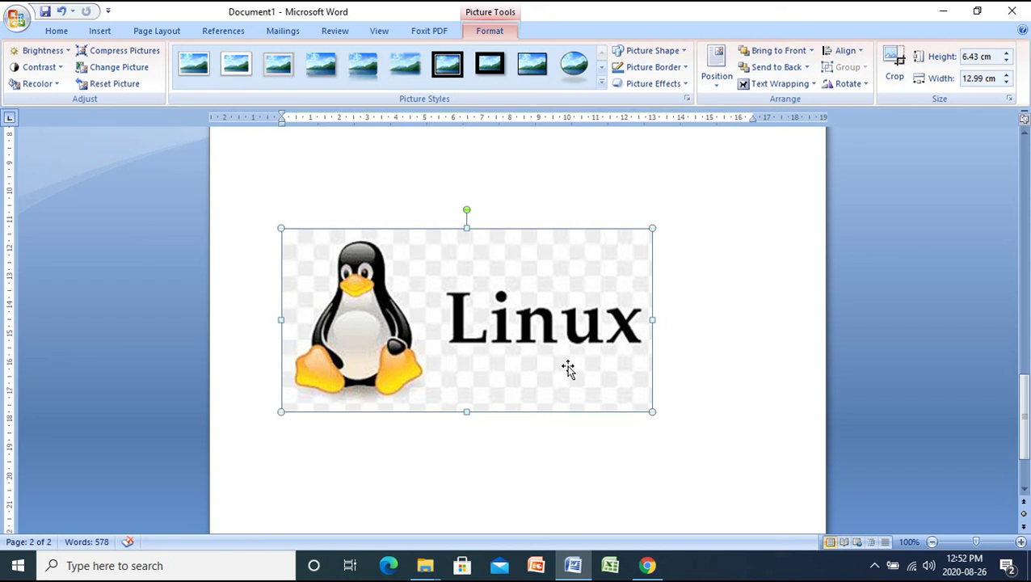
pyautogui.moveTo(568, 366); pyautogui.dragTo(564, 273)
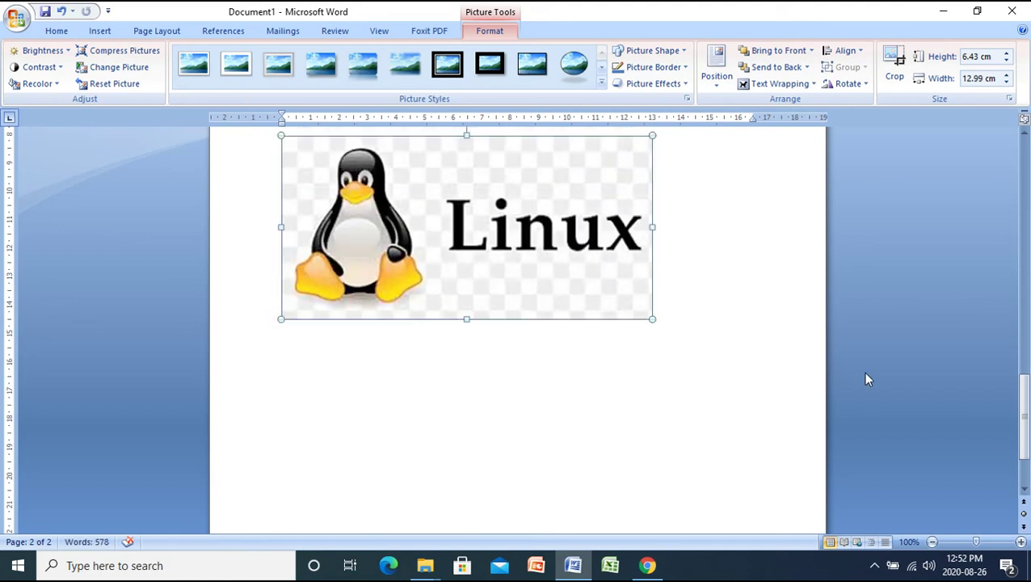
pyautogui.moveTo(1022, 412); pyautogui.dragTo(1021, 384)
pyautogui.moveTo(519, 386); pyautogui.dragTo(516, 320)
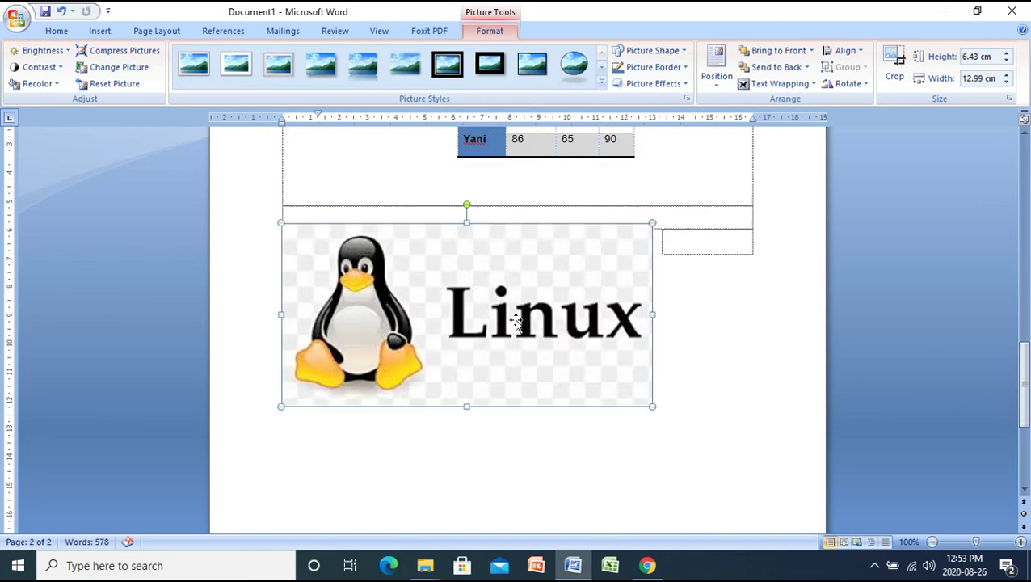